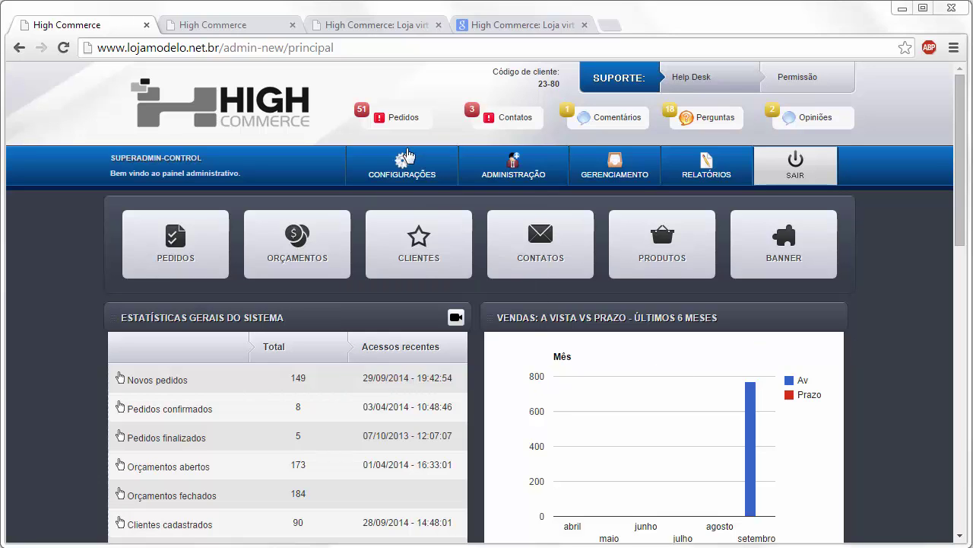
Step: Go to CONFIGURAÇÕES > 1.2 Pagamento and expand the 1.2.1.1 Itaú Shop Line boleto settings
mouse_move(401, 172)
left_click(399, 237)
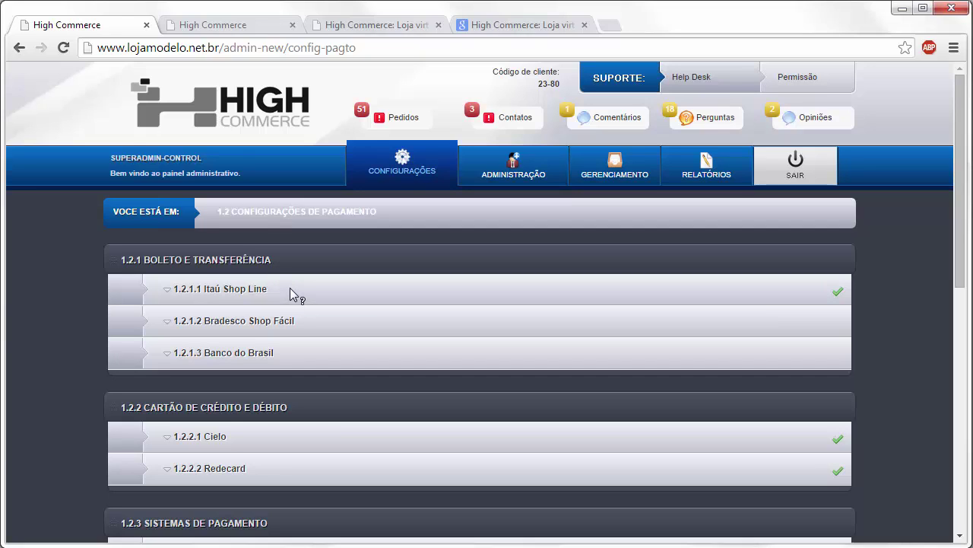
left_click(349, 287)
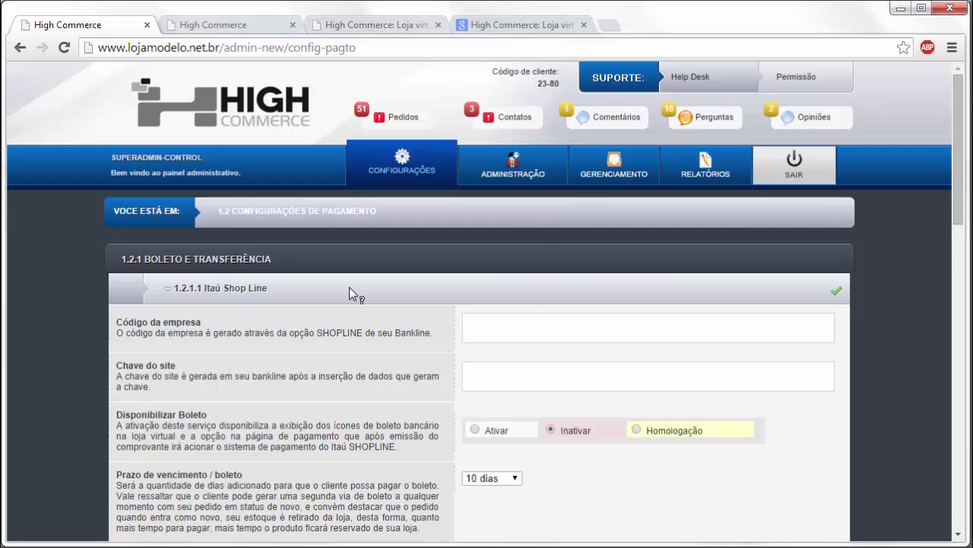
Step: Collapse the Itaú Shop Line section after reviewing its company code, site key and 10-day deadline
left_click(349, 286)
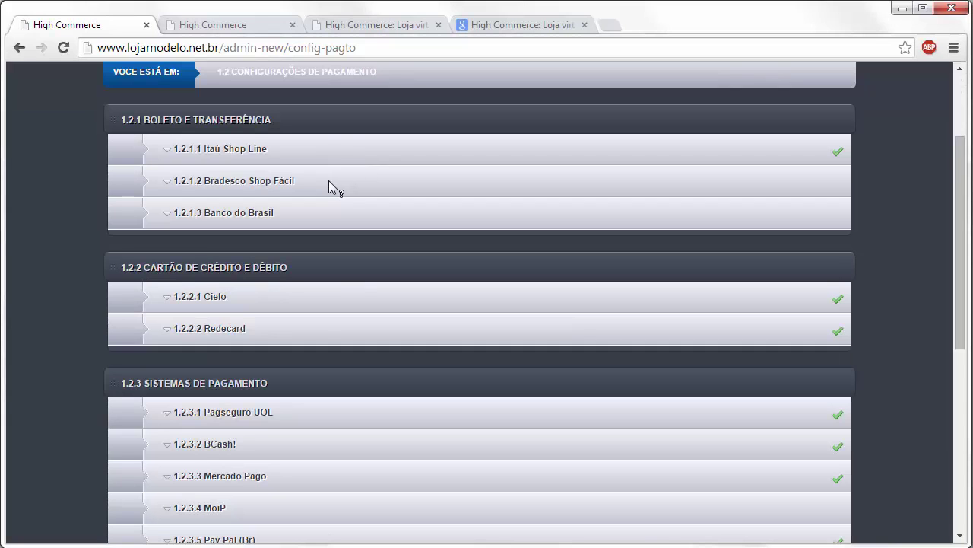
Step: Expand 1.2.1.2 Bradesco Shop Fácil and scroll through its company, bank 237, agency and account fields
left_click(330, 186)
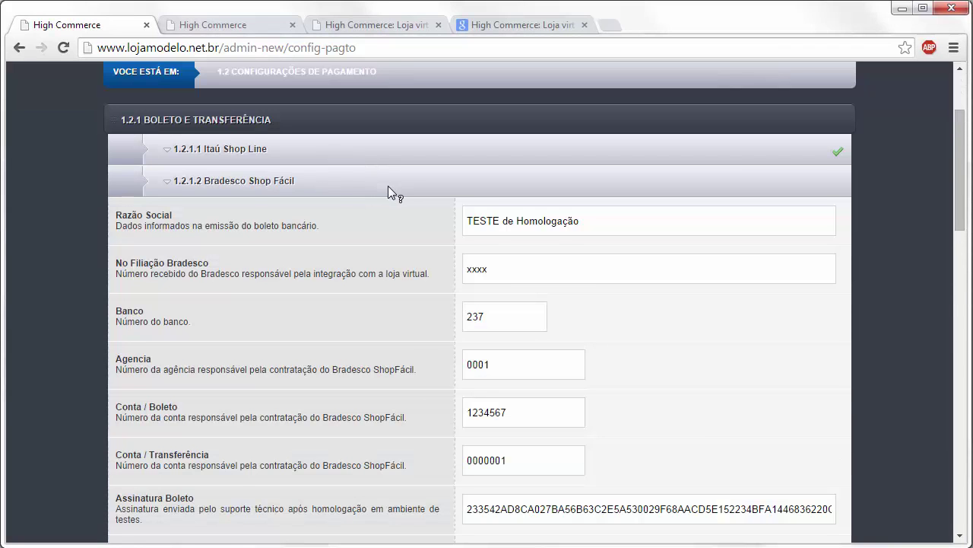
scroll(389, 185, "down", 1)
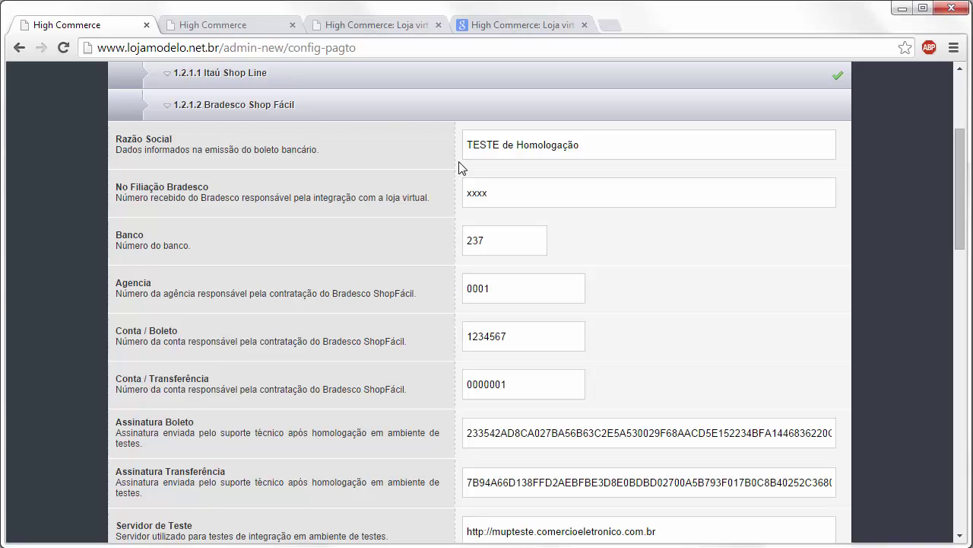
Step: Collapse Bradesco Shop Fácil, review the 1.2.1.3 Banco do Brasil boleto settings, then collapse them
left_click(413, 110)
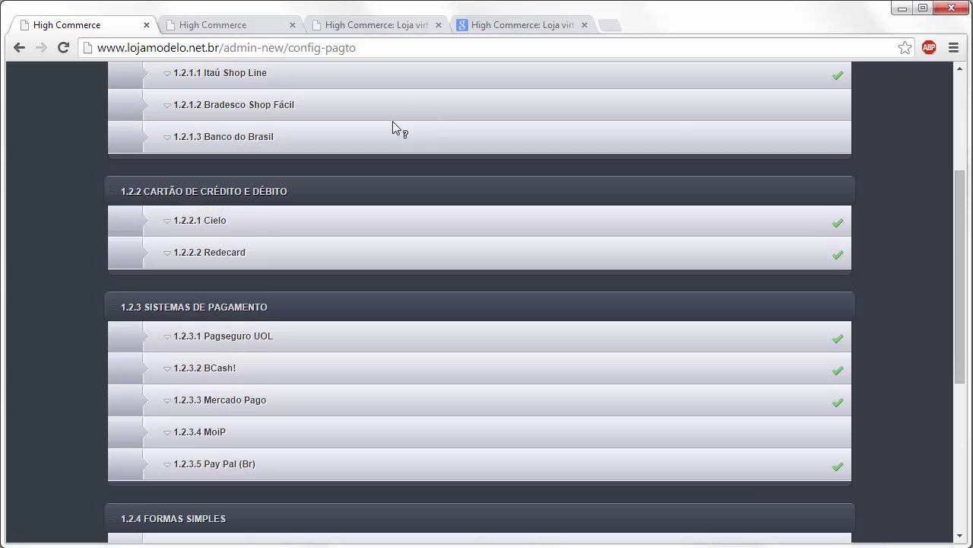
left_click(334, 99)
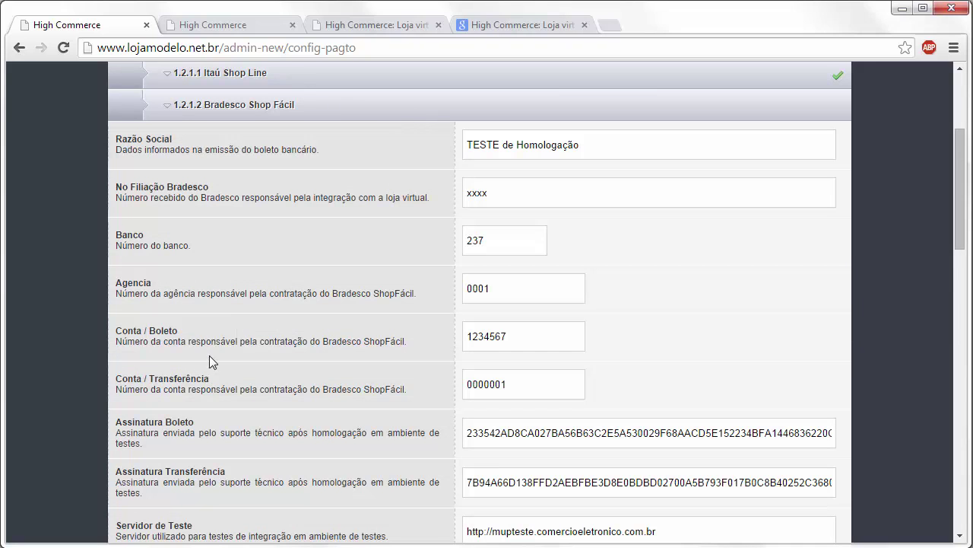
left_click(334, 105)
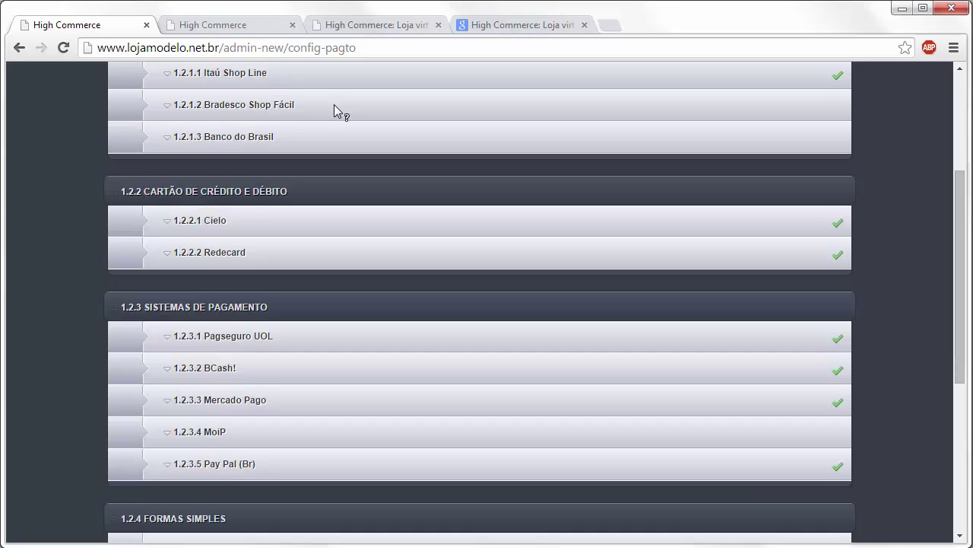
left_click(309, 137)
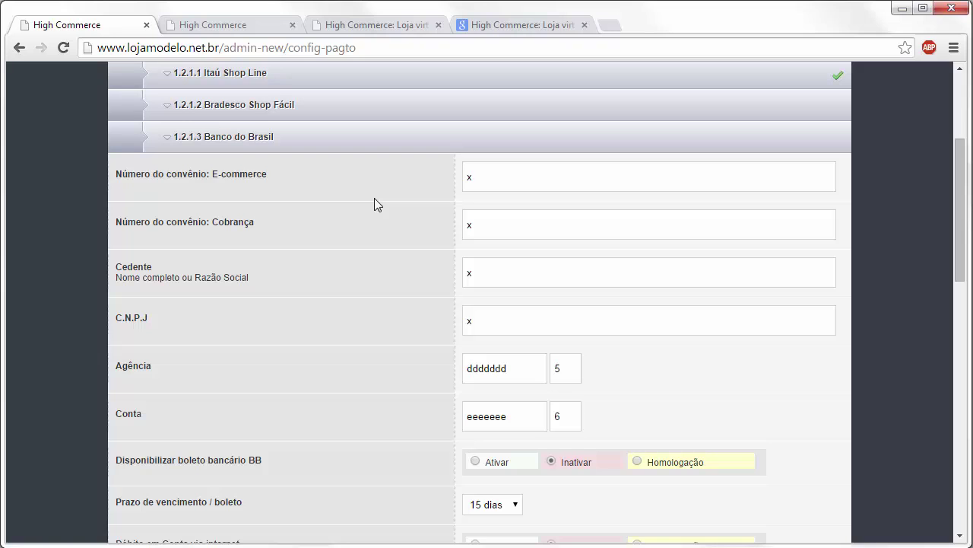
left_click(342, 137)
scroll(358, 130, "up", 1)
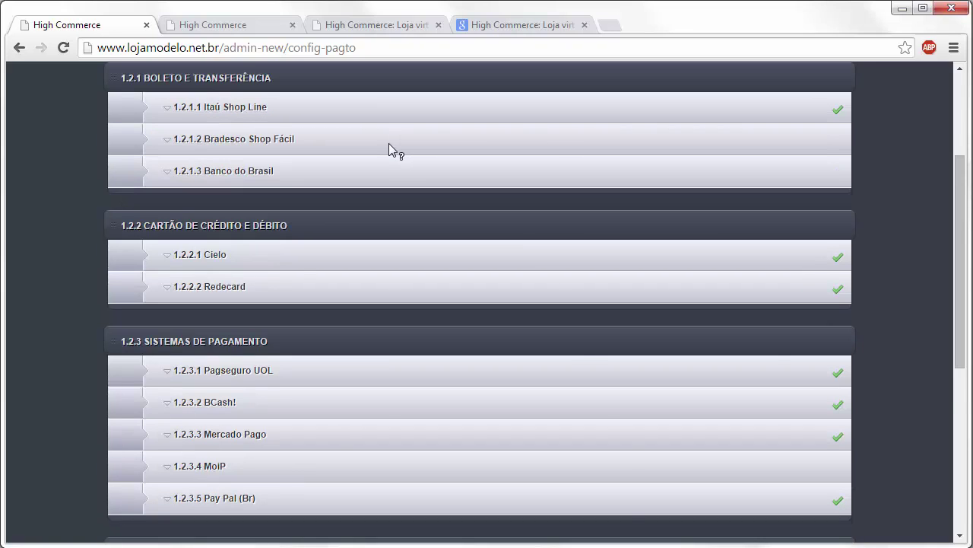
Step: Expand 1.2.2.1 Cielo and type a new affiliation number over the test No Filiação value
left_click(269, 259)
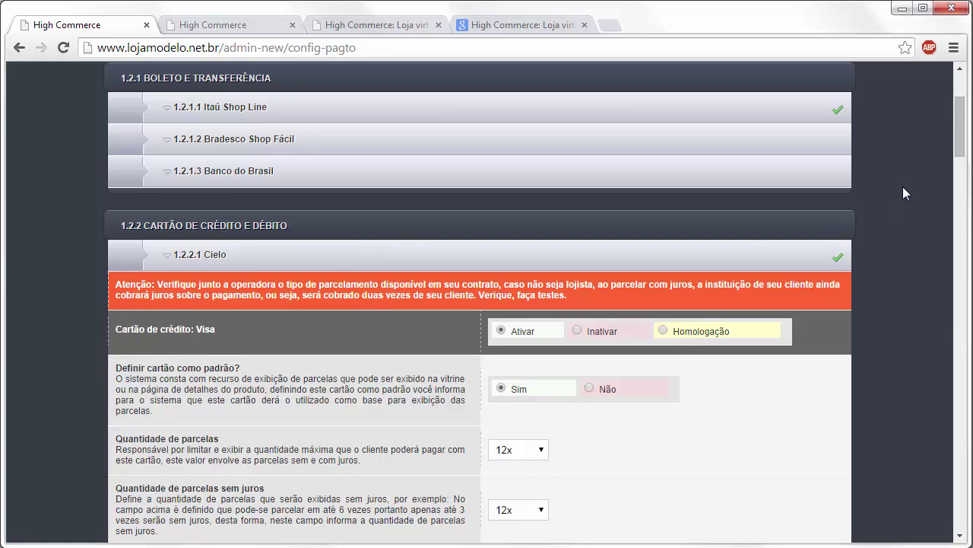
left_click_drag(962, 142, 928, 388)
left_click_drag(545, 395, 487, 396)
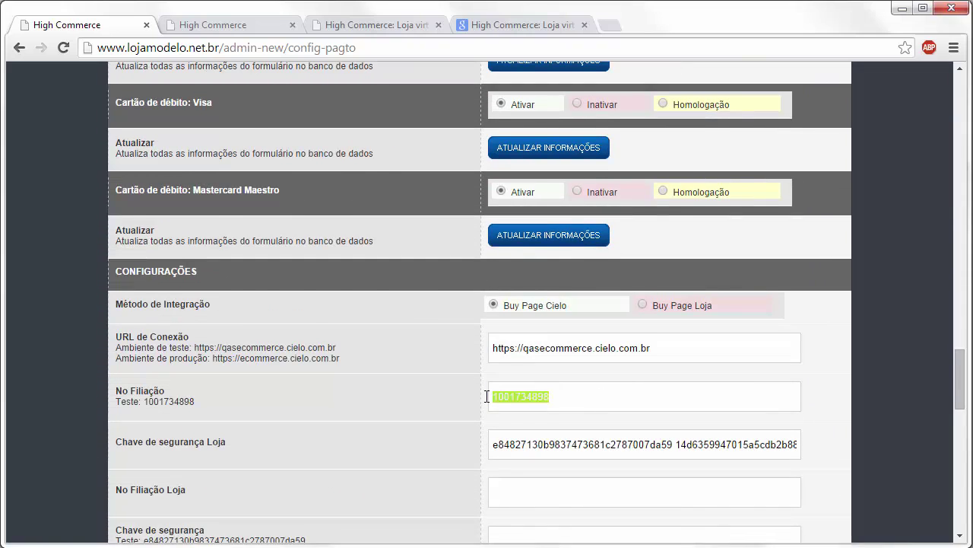
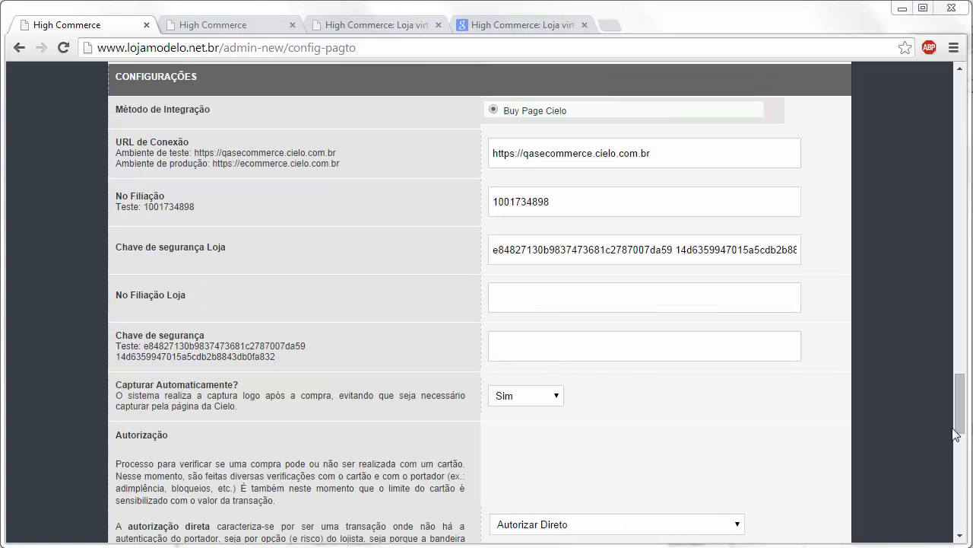
Step: Change Cielo's 'Capturar Automaticamente?' setting from Sim to Não
scroll(959, 431, "down", 4)
scroll(960, 431, "up", 3)
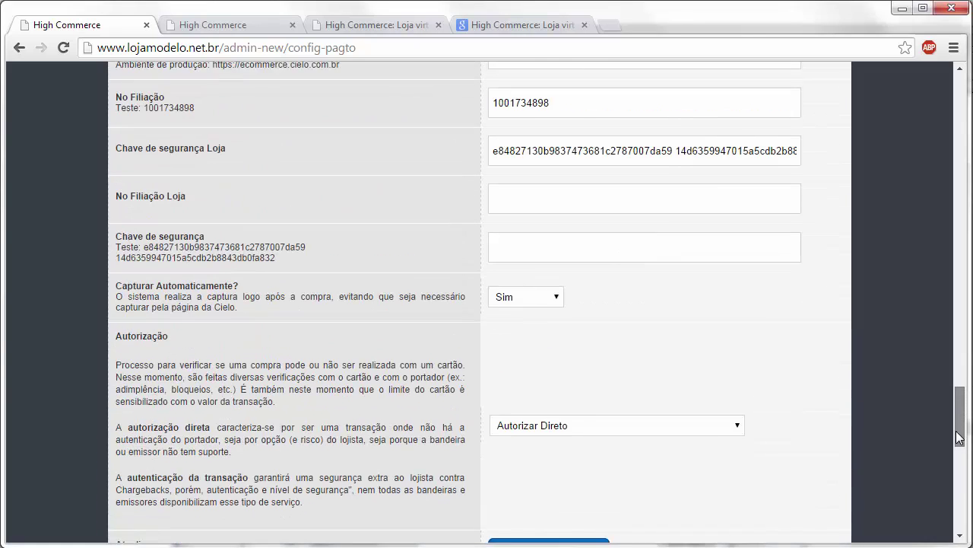
scroll(958, 431, "up", 2)
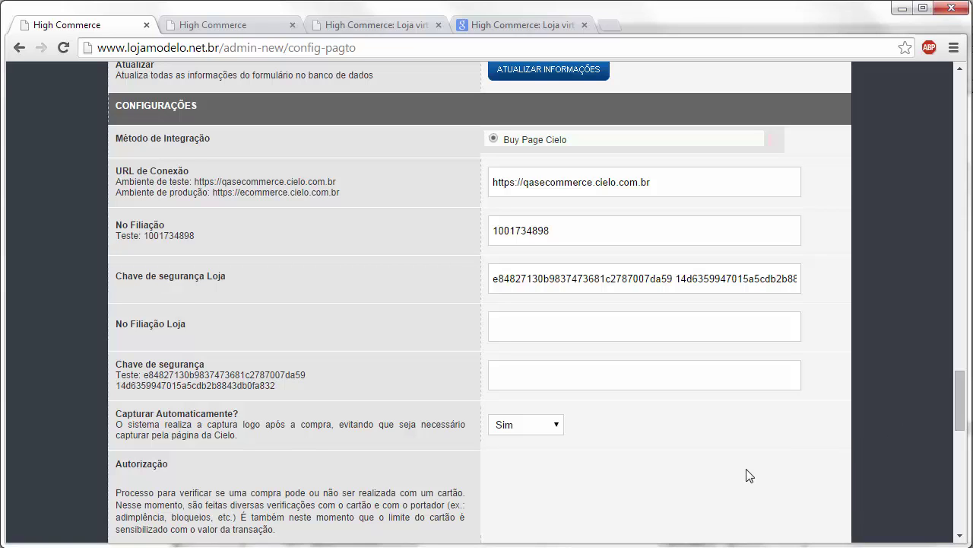
mouse_move(958, 401)
left_mouse_down()
mouse_move(956, 427)
mouse_move(951, 382)
mouse_move(949, 397)
left_mouse_up()
left_click(527, 388)
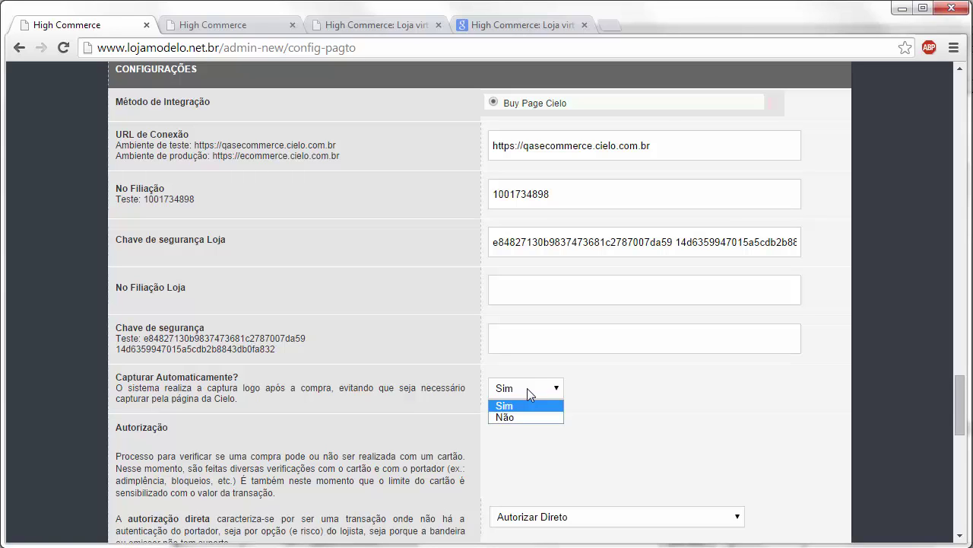
left_click(961, 426)
left_click_drag(961, 427, 961, 436)
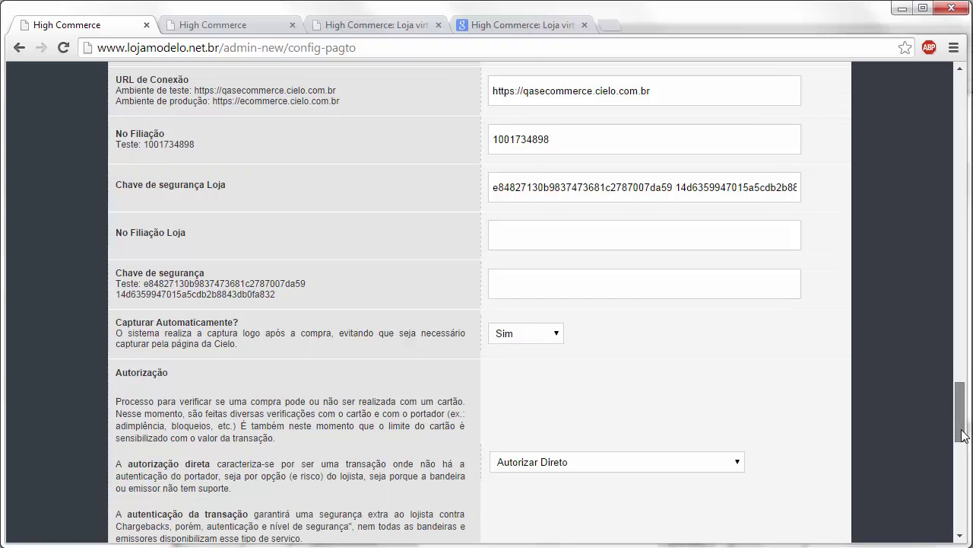
left_click(525, 333)
left_click(516, 362)
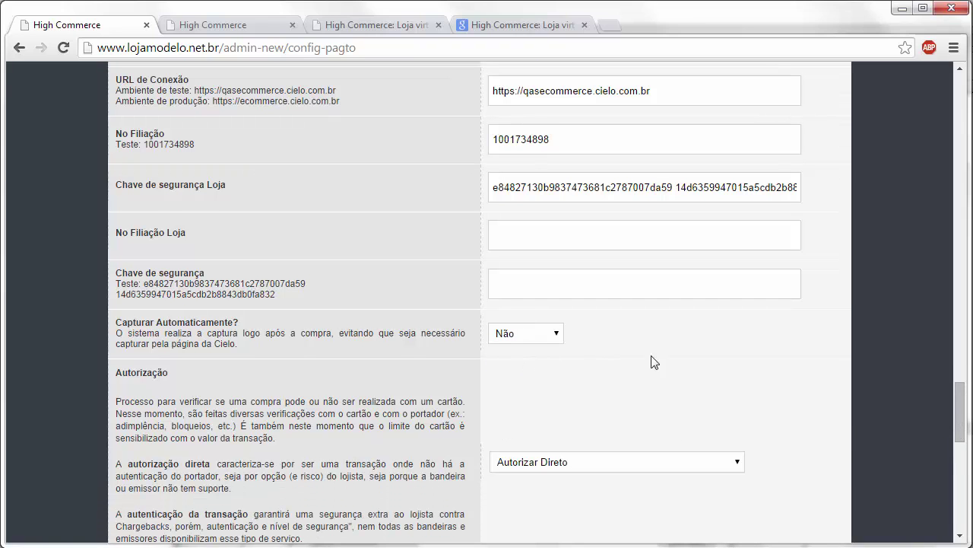
scroll(659, 362, "down", 1)
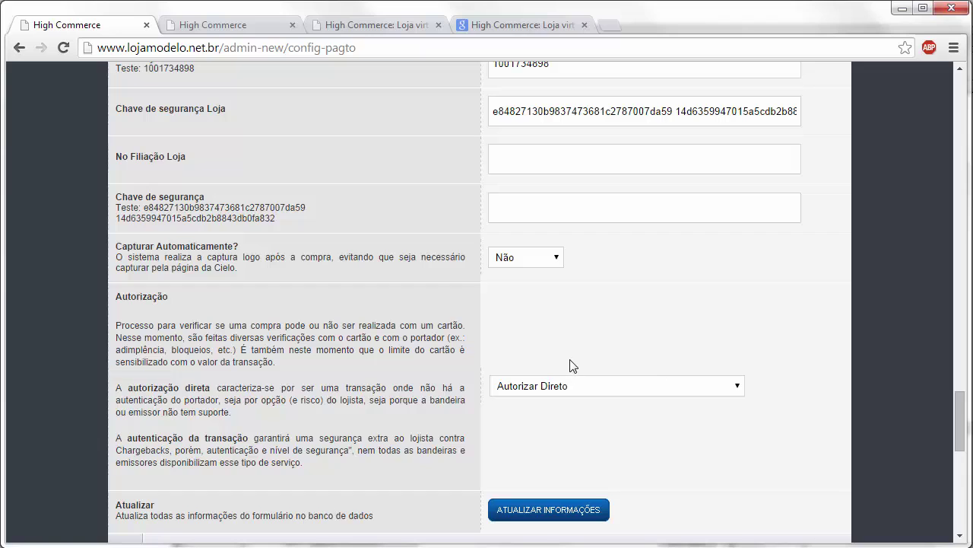
left_click(560, 389)
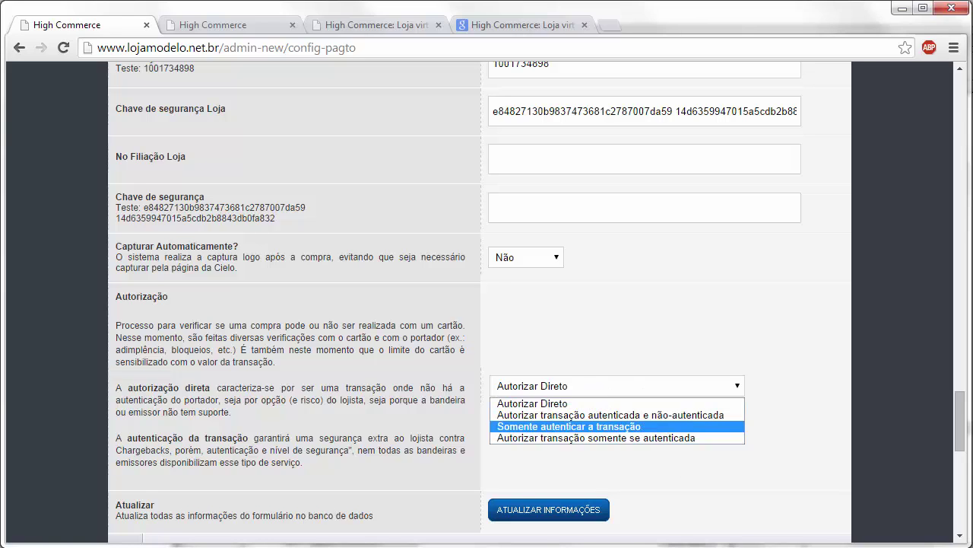
left_click(701, 491)
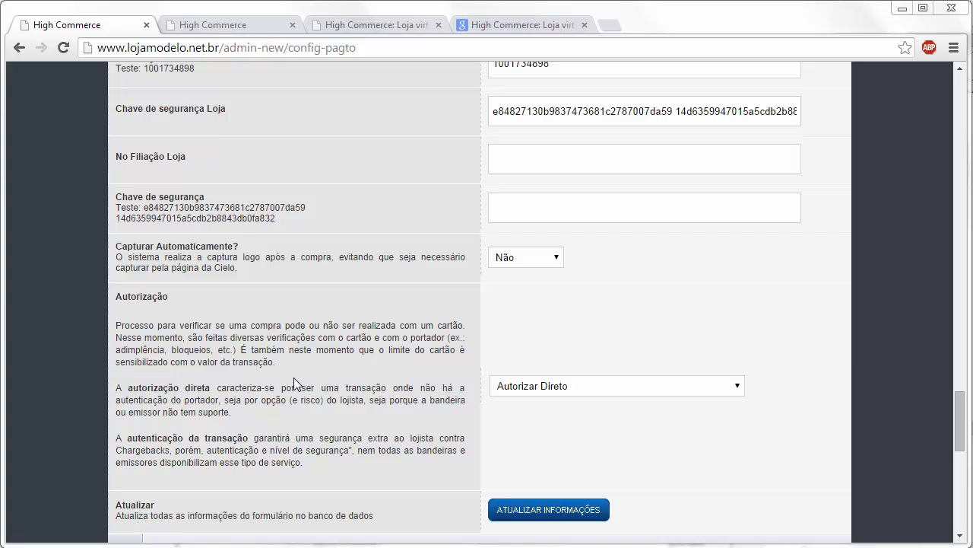
Step: Set Cielo Visa's Quantidade de parcelas to 6x and parcelas sem juros to 3x
left_click_drag(959, 418, 958, 145)
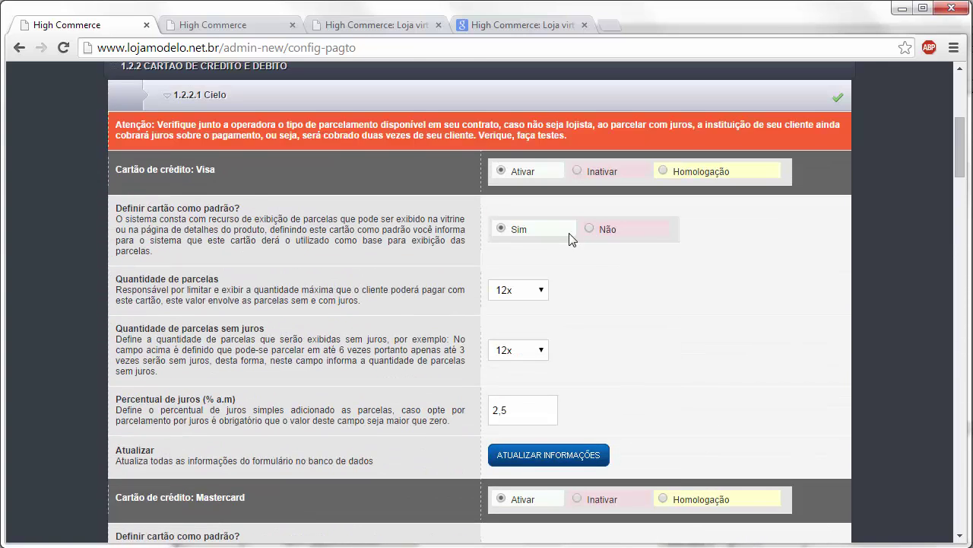
left_click(536, 294)
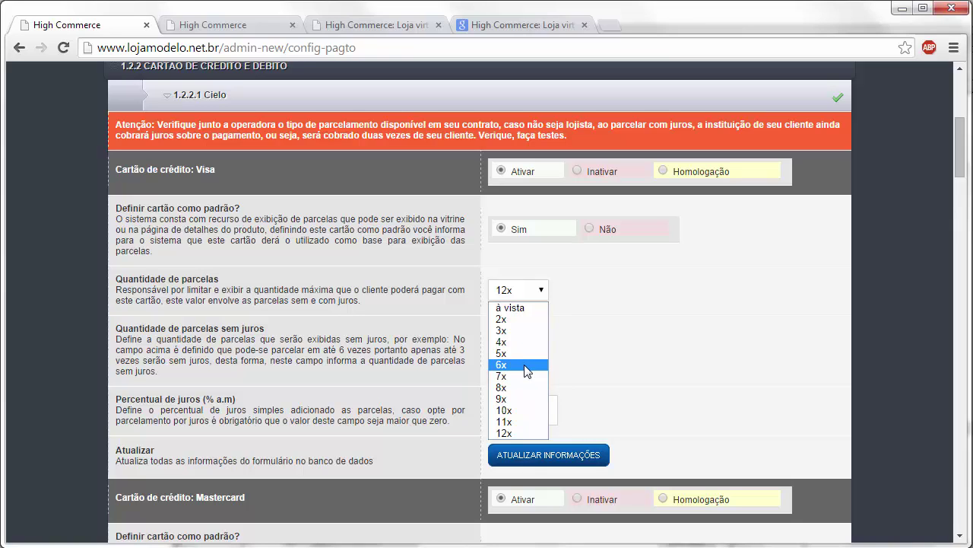
left_click(525, 364)
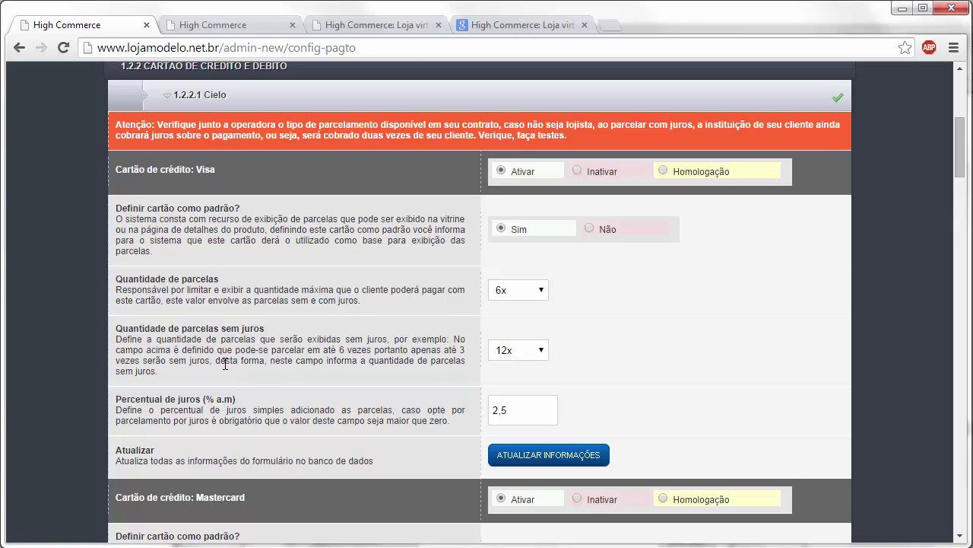
left_click(511, 352)
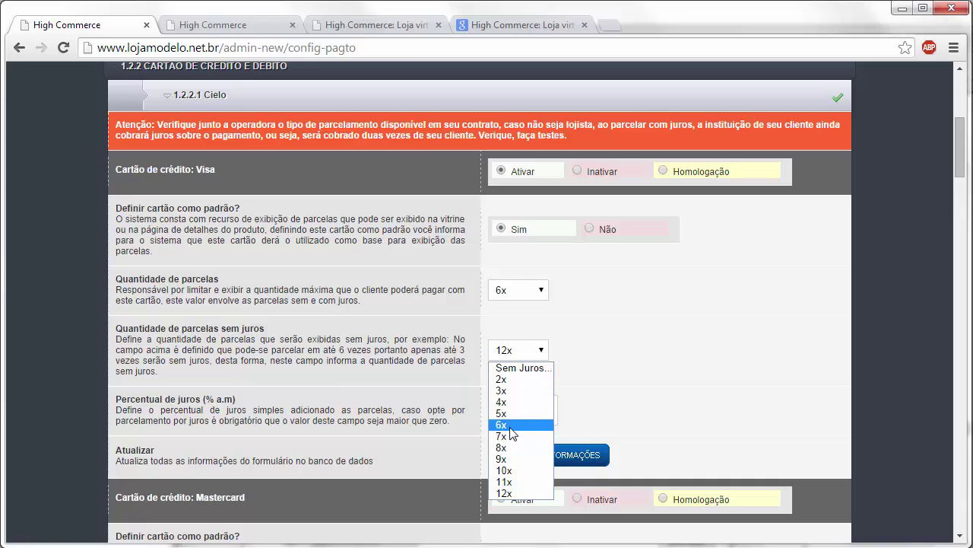
left_click(511, 432)
left_click(512, 351)
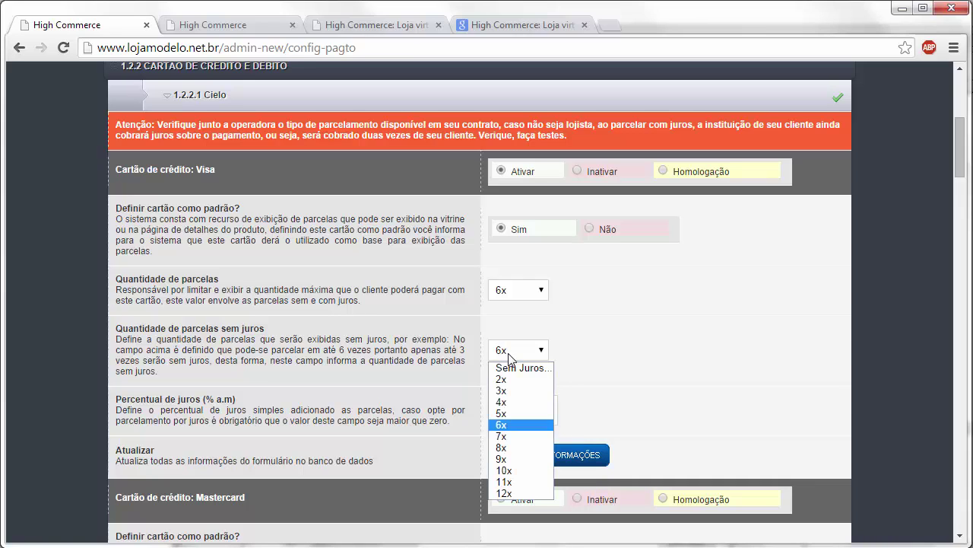
left_click(509, 391)
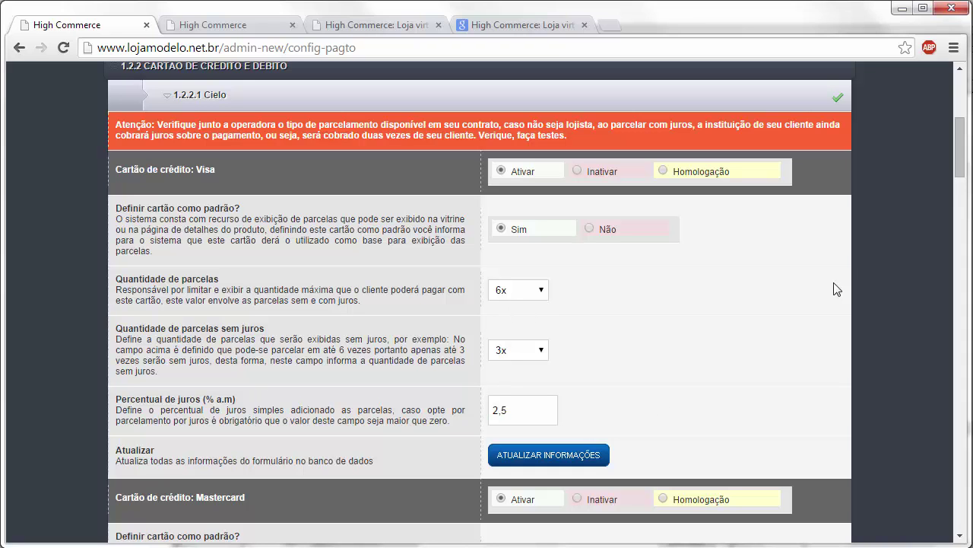
scroll(960, 178, "down", 2)
left_click_drag(964, 178, 957, 235)
scroll(957, 236, "down", 4)
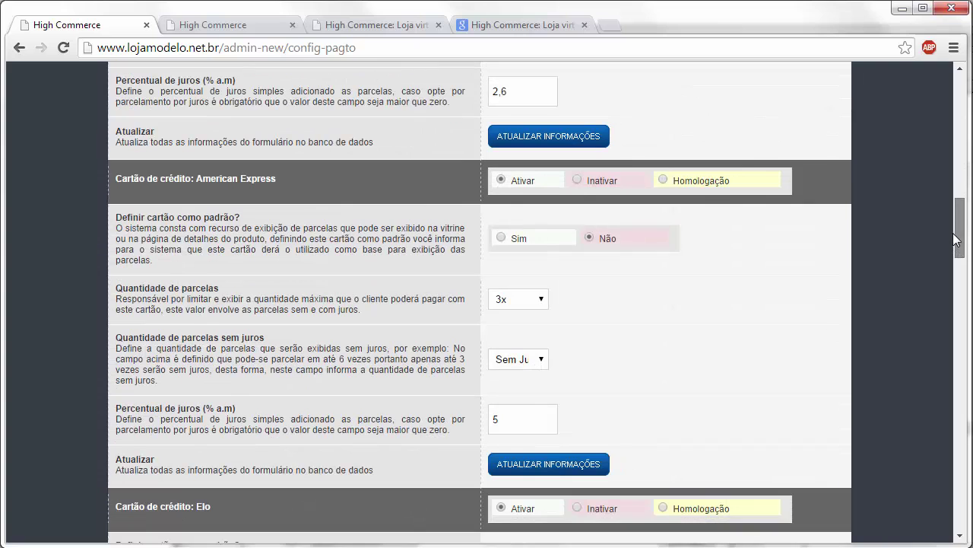
scroll(950, 217, "up", 3)
scroll(949, 213, "up", 10)
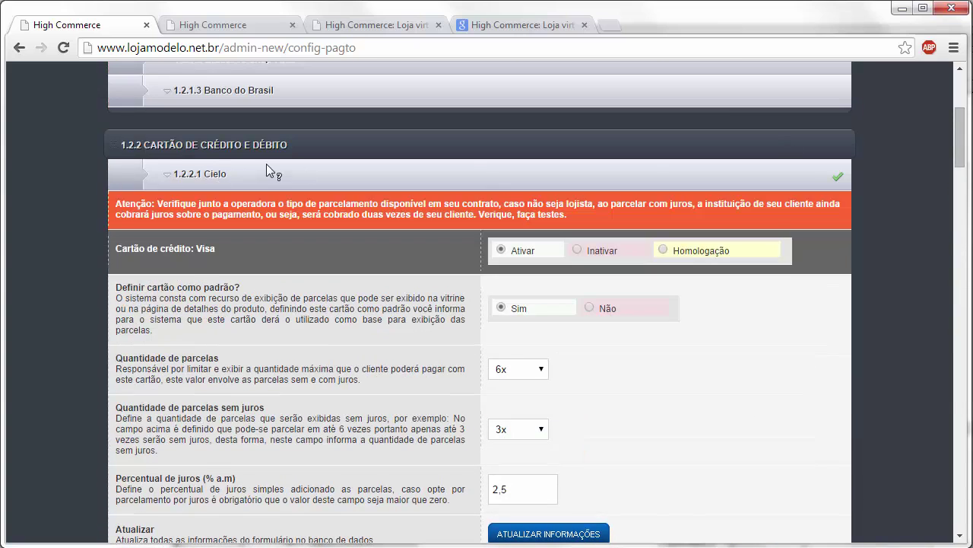
Step: Collapse Cielo, review Redecard's Mastercard and Diners settings, then collapse Redecard
left_click(266, 163)
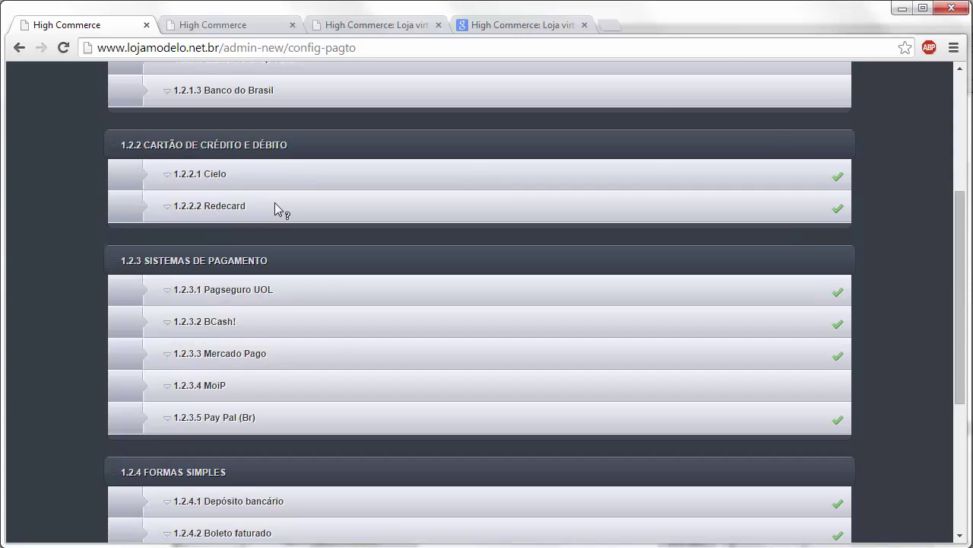
left_click(281, 205)
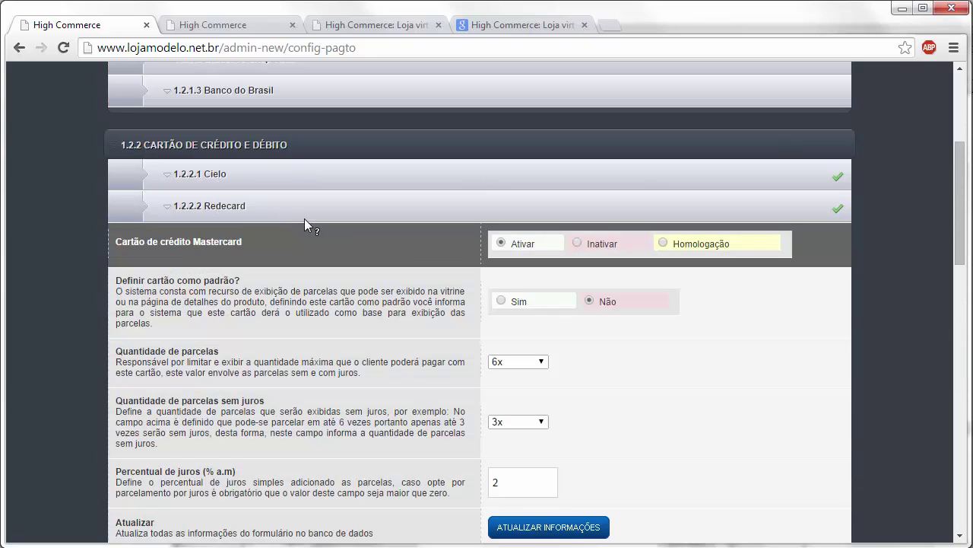
scroll(385, 283, "down", 1)
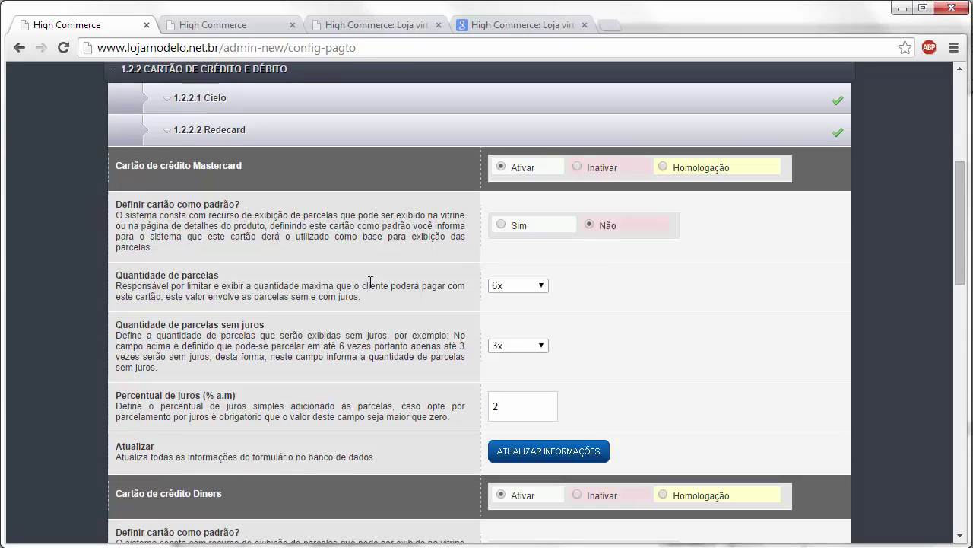
scroll(371, 283, "down", 5)
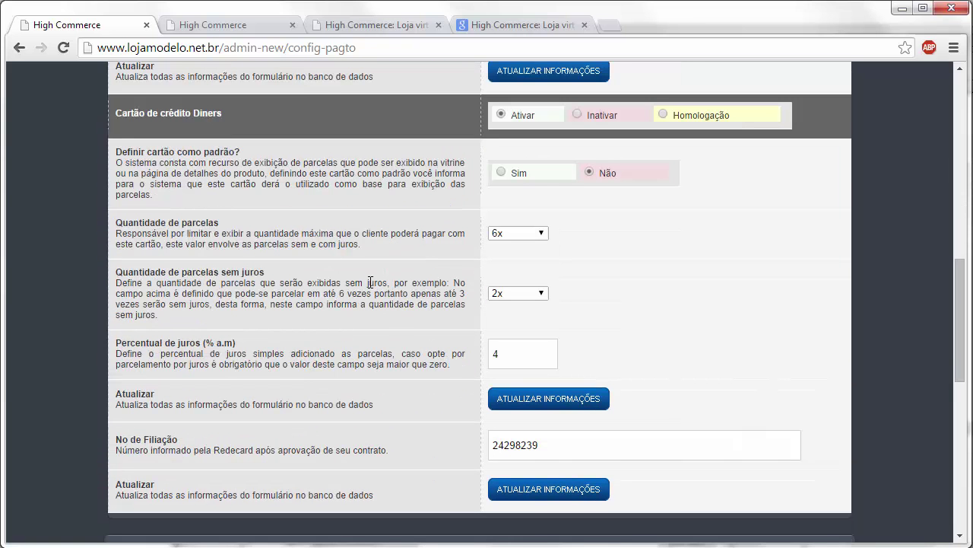
scroll(370, 283, "up", 7)
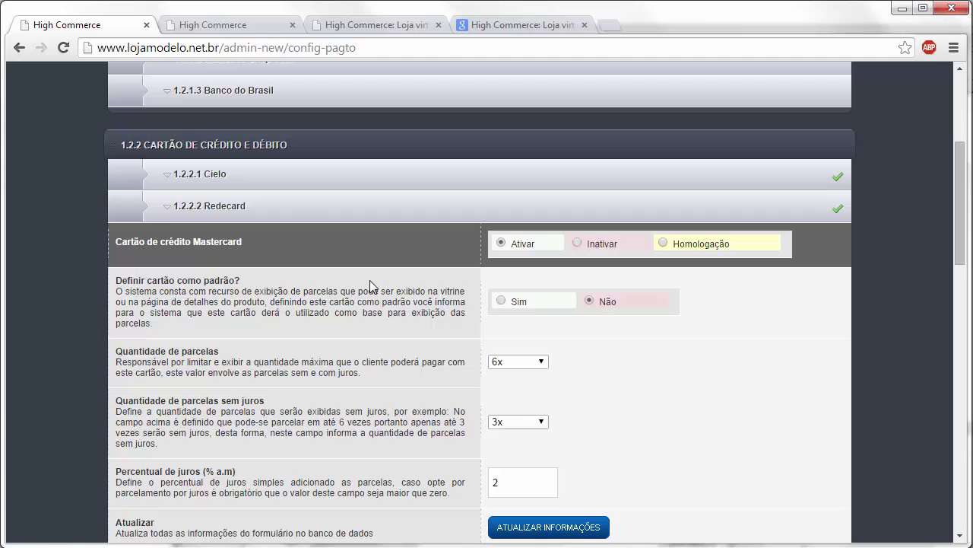
left_click(296, 209)
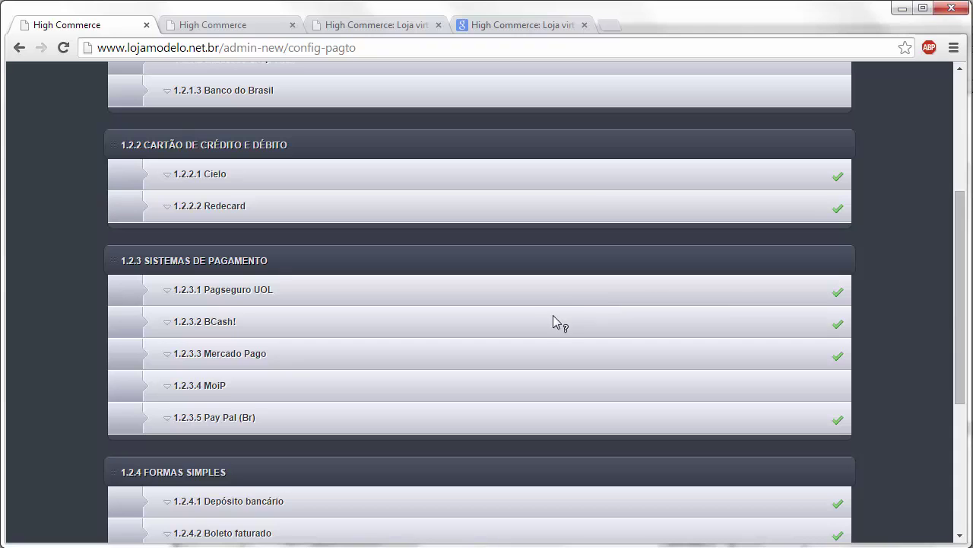
Step: Expand 1.2.3.1 Pagseguro UOL, check its 12x/3% installments, and select the integration e-mail and token fields
left_click(533, 293)
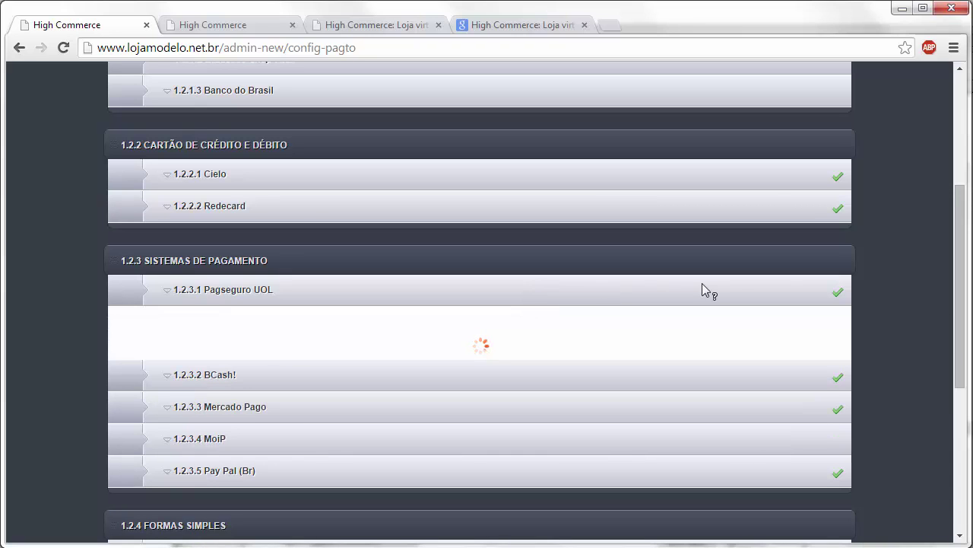
left_click_drag(962, 285, 960, 300)
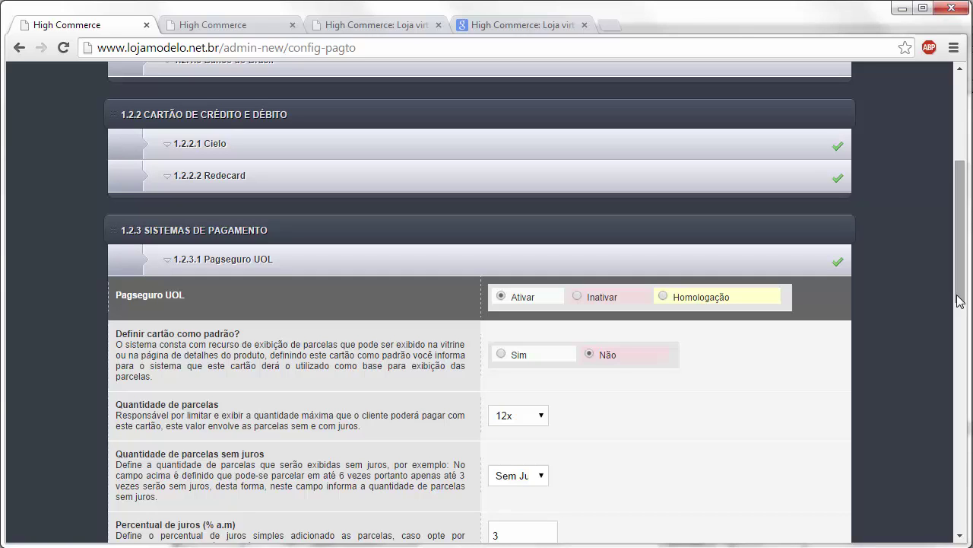
left_click_drag(960, 301, 972, 367)
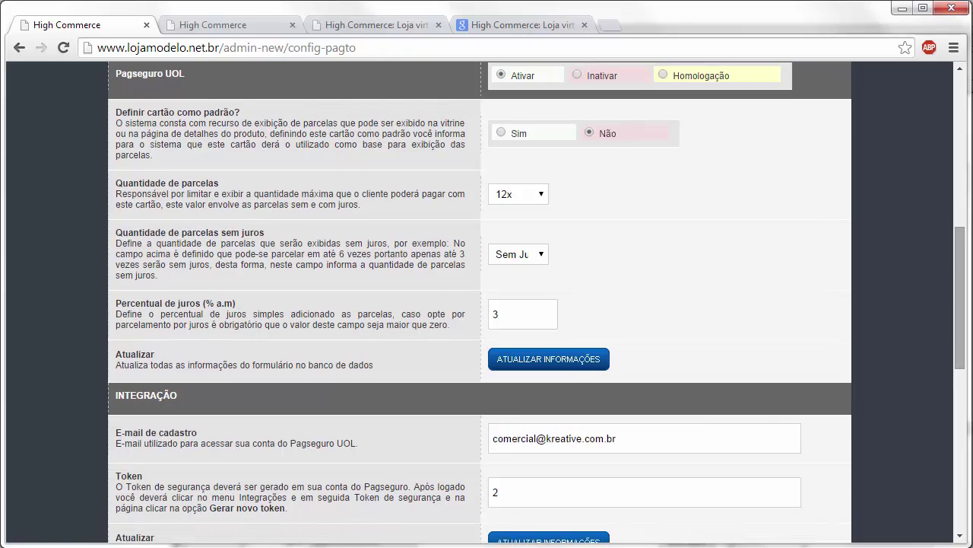
left_click(642, 442)
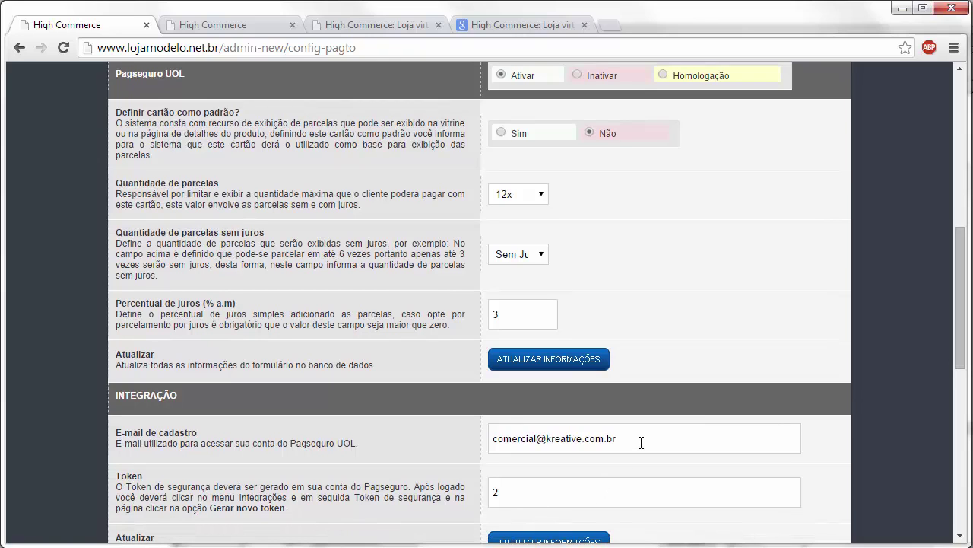
left_click(574, 491)
key("ctrl+a")
scroll(606, 485, "up", 1)
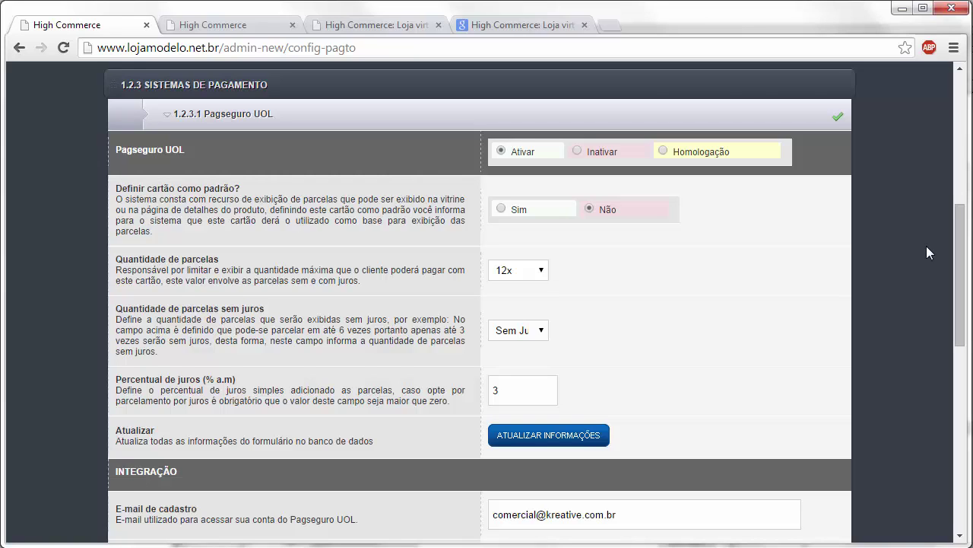
Step: Collapse Pagseguro UOL, review BCash!'s 6x installments with 3x interest-free and 2% interest, then collapse it
left_click(353, 121)
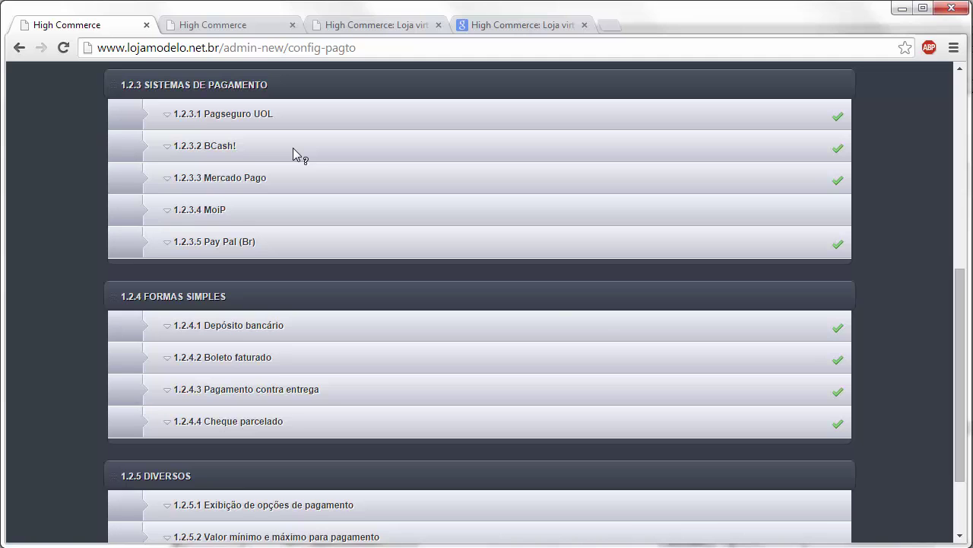
left_click(293, 149)
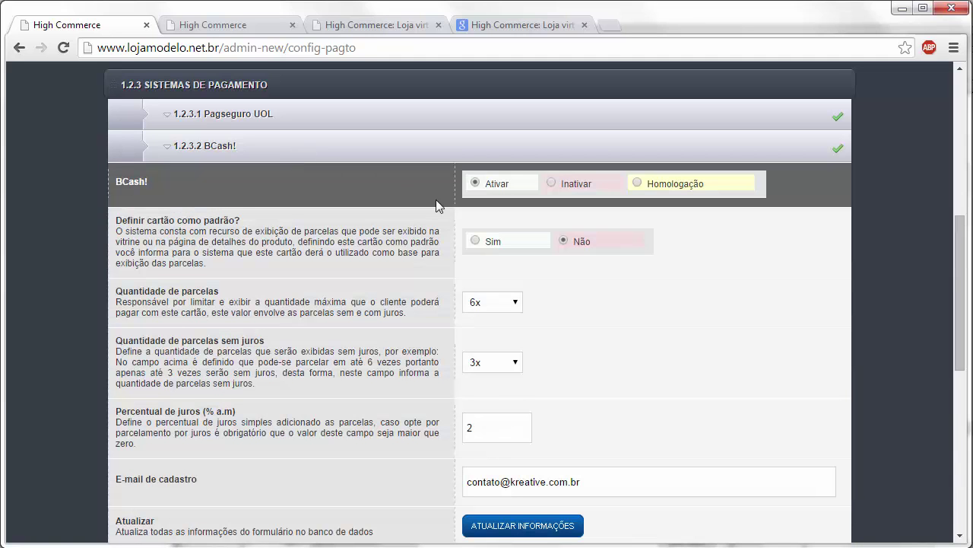
scroll(645, 229, "down", 2)
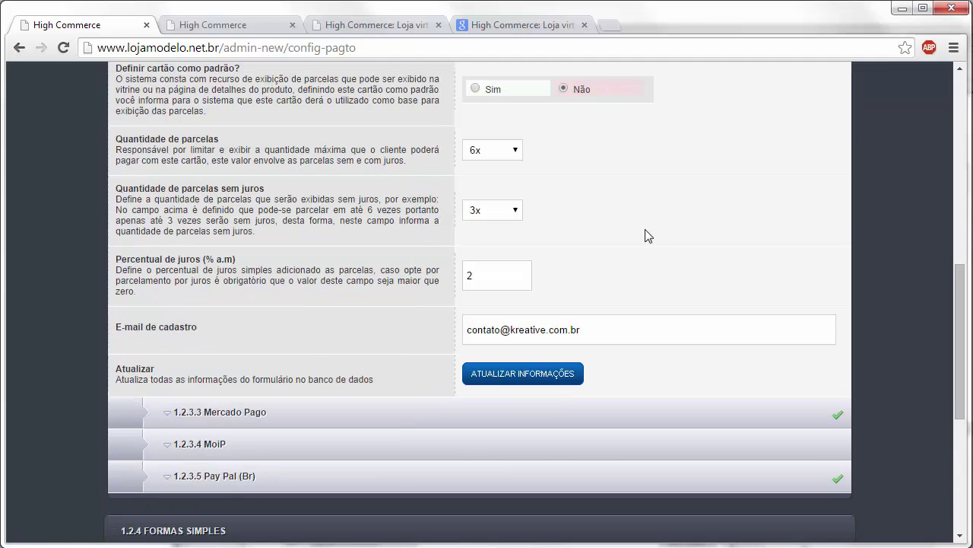
scroll(645, 236, "up", 1)
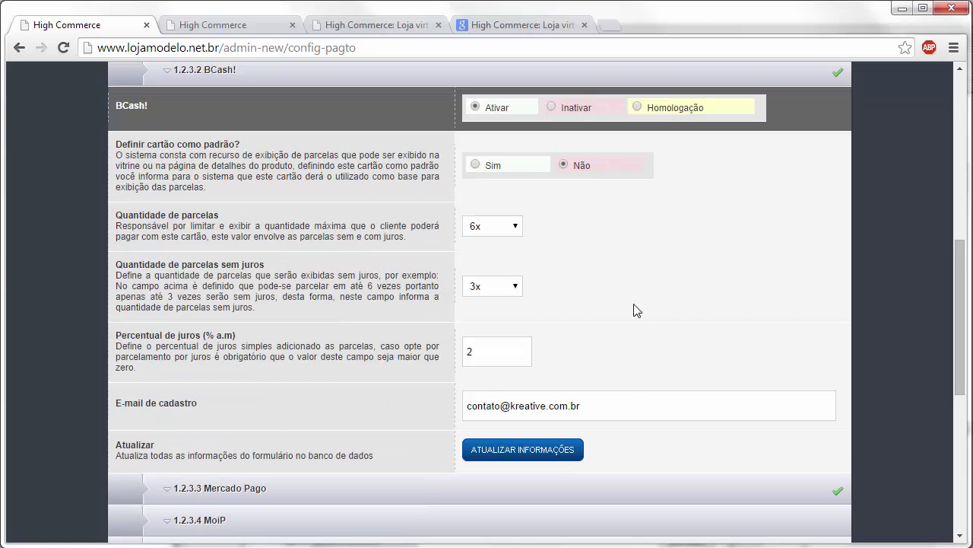
left_click(363, 79)
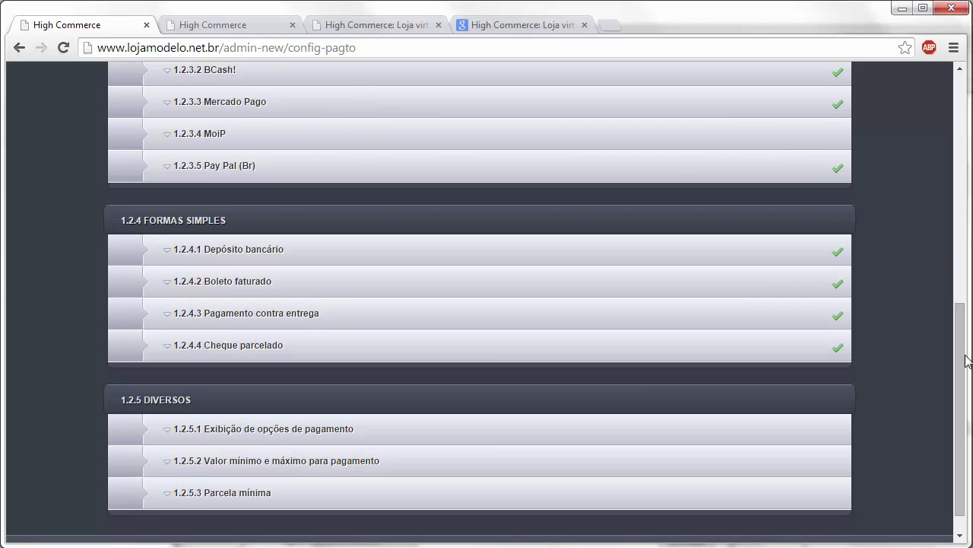
left_click_drag(963, 341, 963, 275)
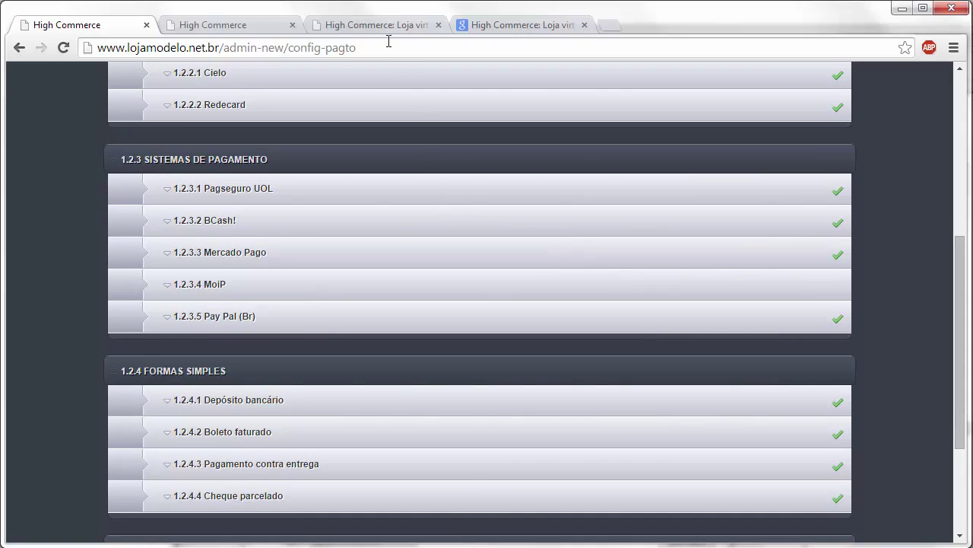
Step: On the storefront's featured products, open the fishing lure product
left_click(372, 25)
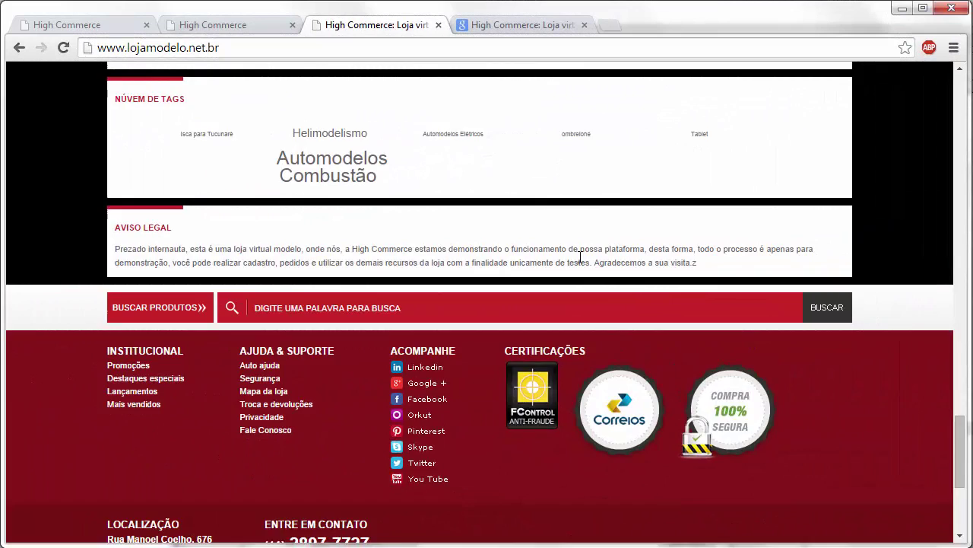
scroll(582, 273, "up", 10)
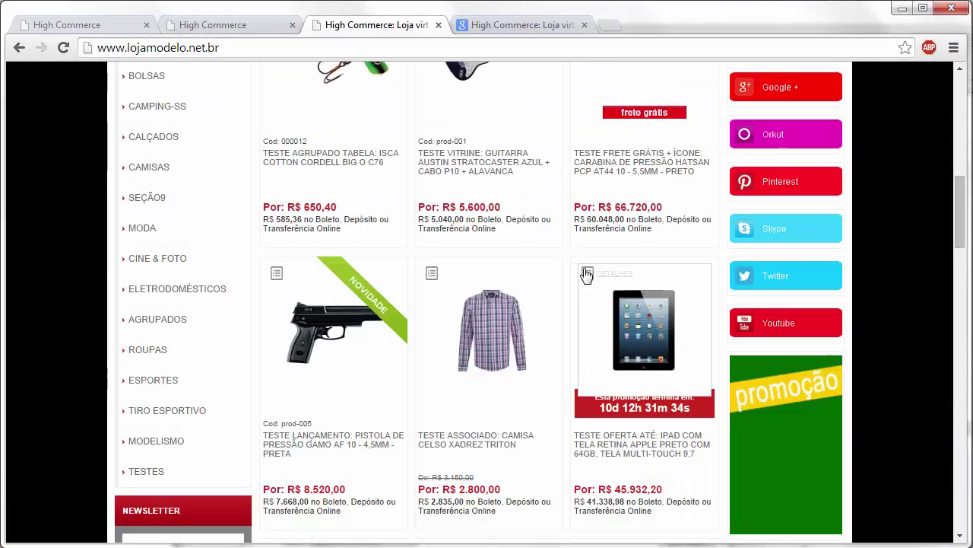
scroll(435, 315, "up", 1)
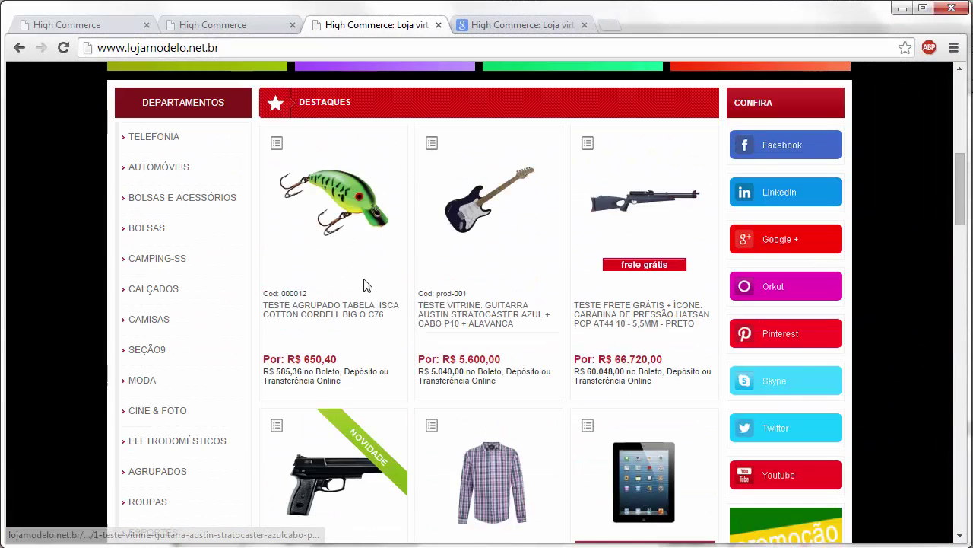
left_click(363, 216)
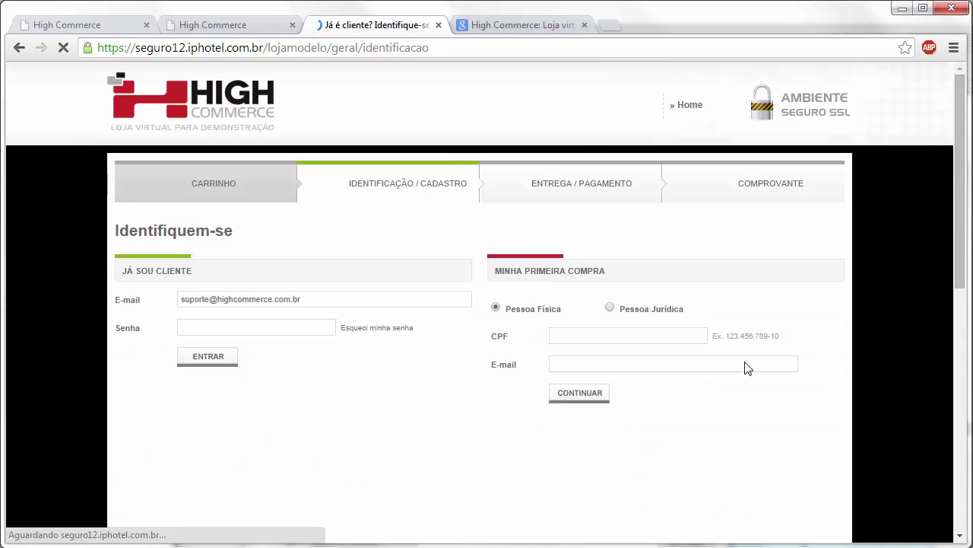
Step: Sign in with the existing customer's password to reach delivery and payment
left_click(245, 328)
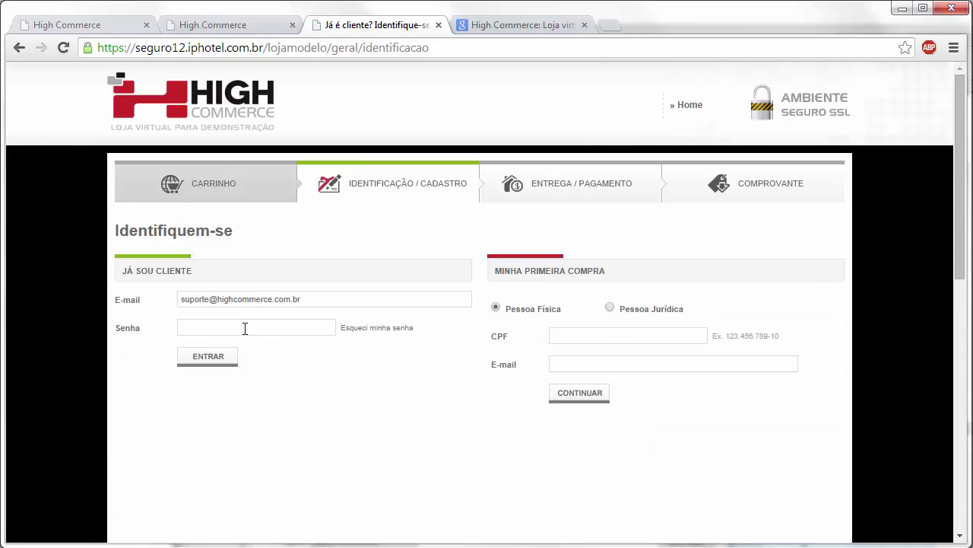
type("******")
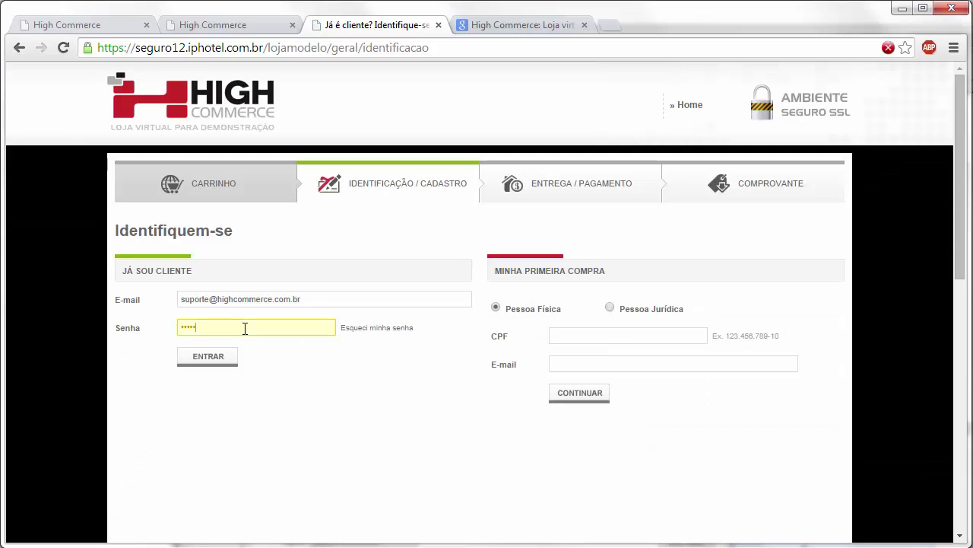
left_click(235, 361)
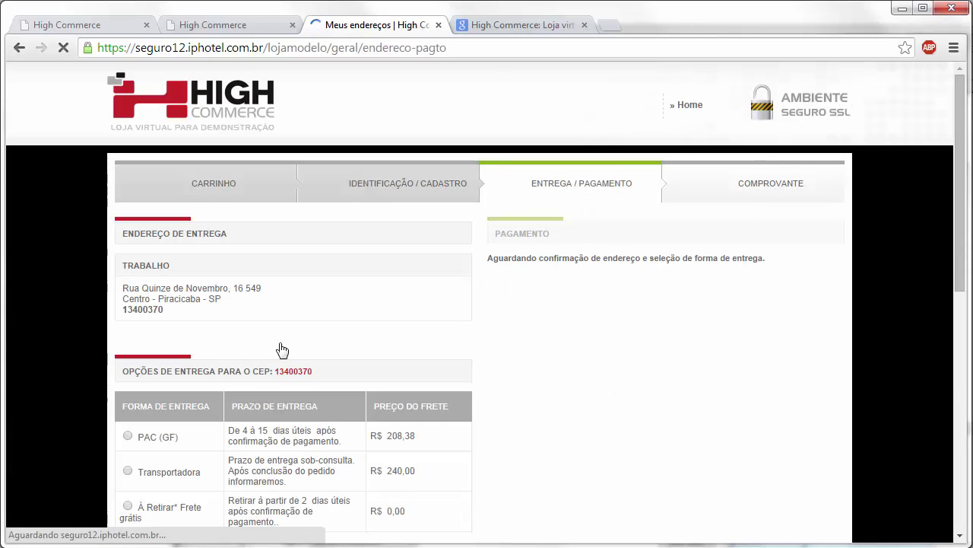
Step: Choose PAC (GF) shipping and check the Visa card installment options, leaving 1x
left_click(128, 455)
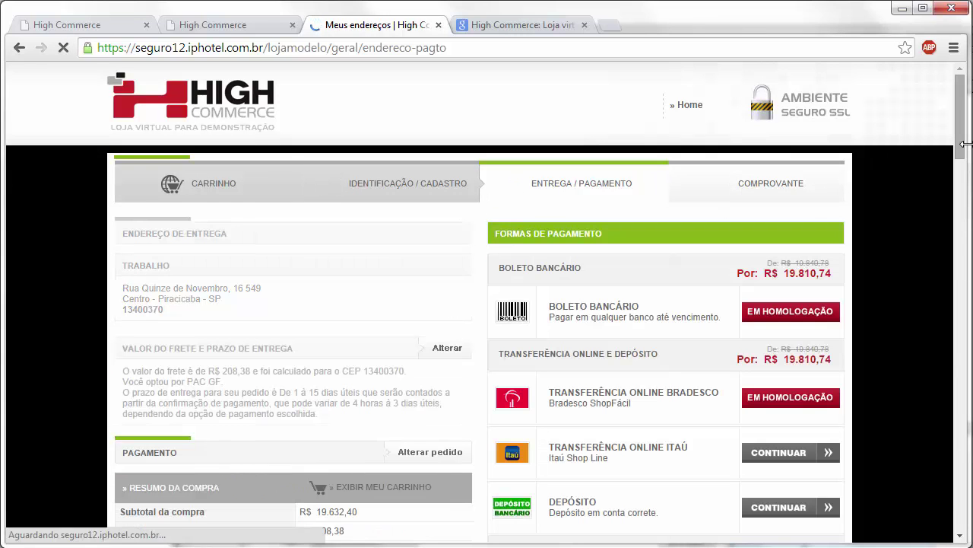
scroll(962, 138, "down", 1)
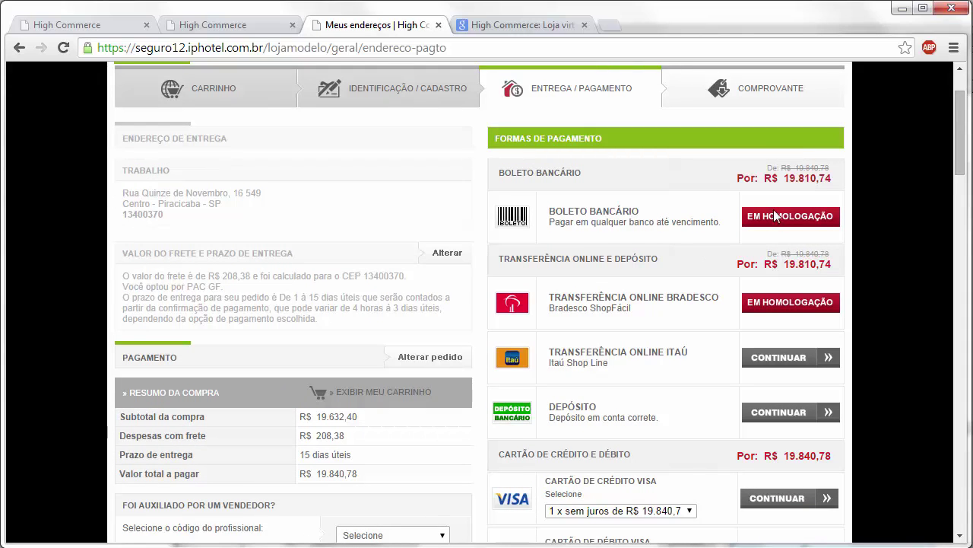
scroll(962, 179, "down", 1)
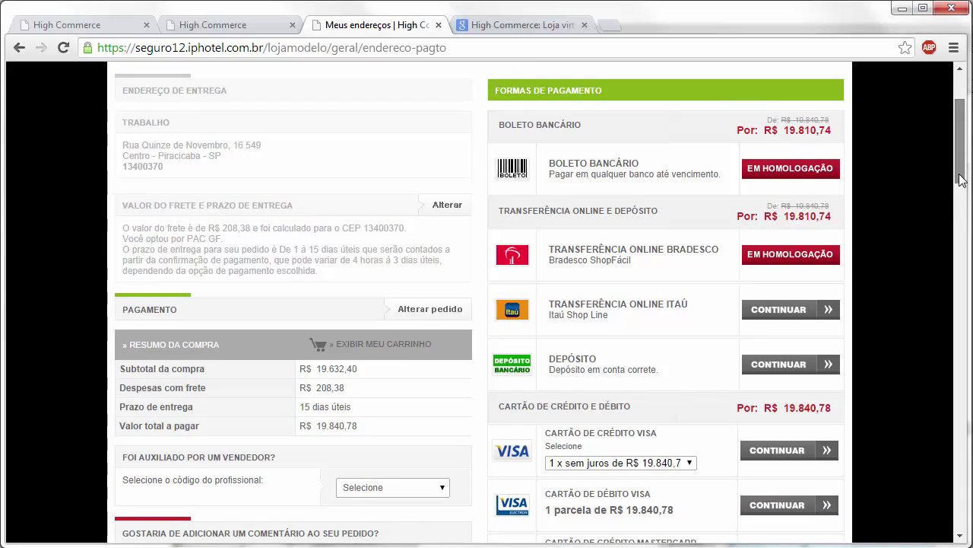
scroll(962, 180, "down", 2)
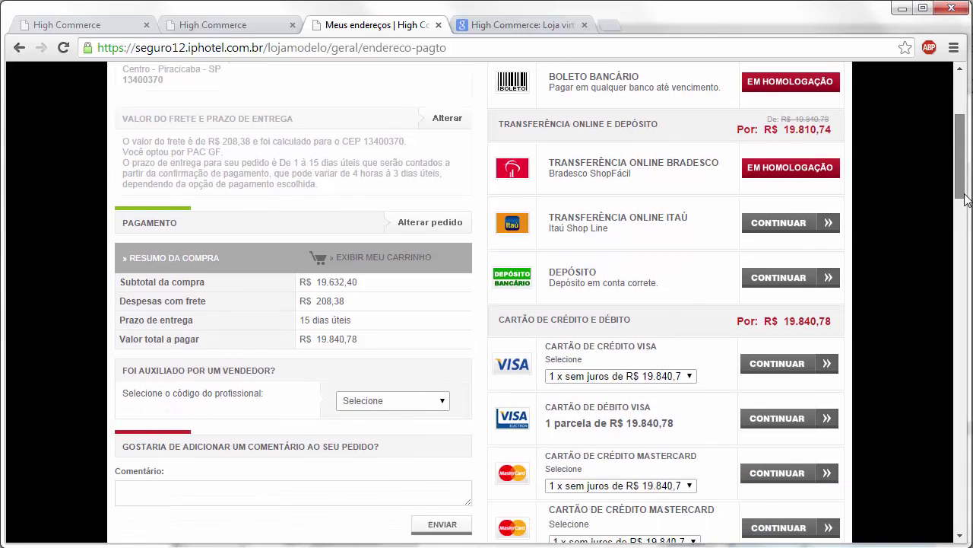
scroll(966, 200, "down", 2)
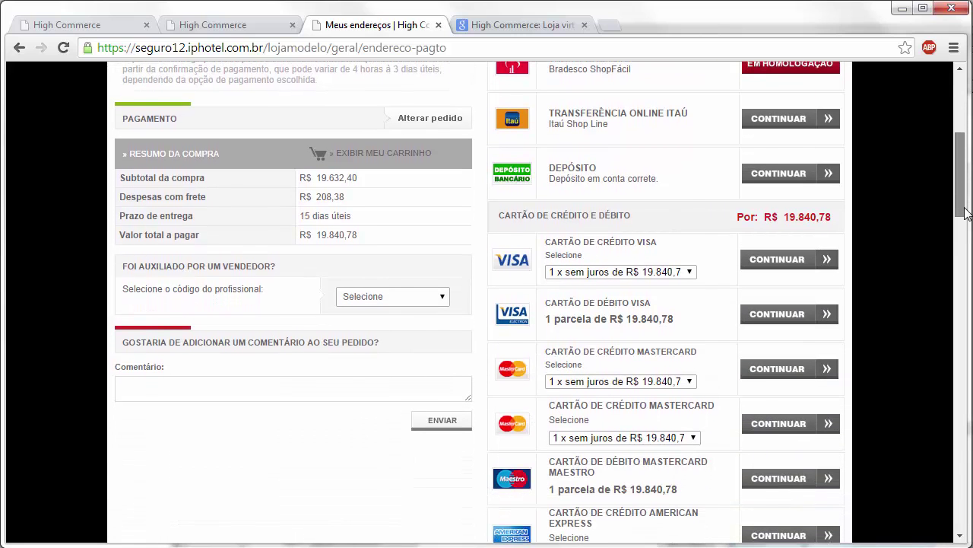
left_click(614, 274)
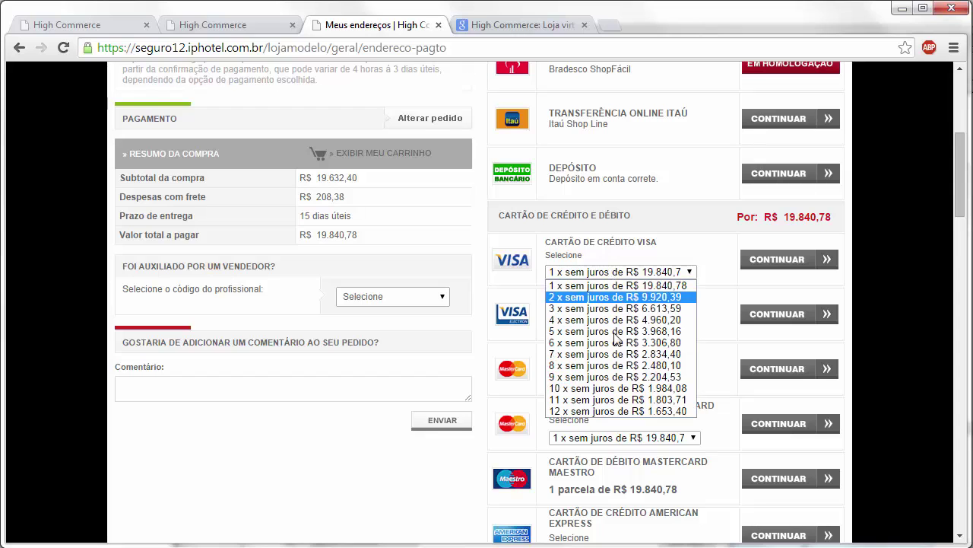
left_click(839, 274)
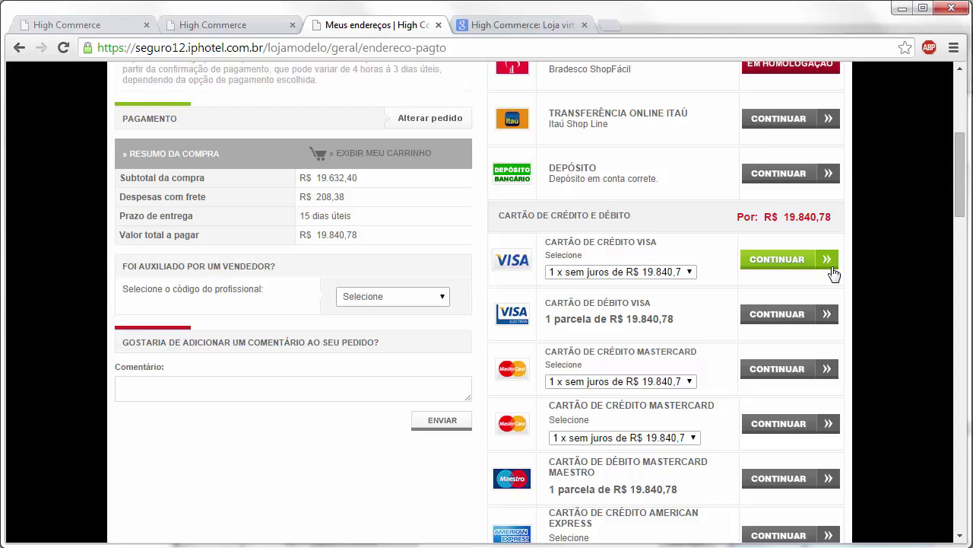
Step: Select Mastercard in the MoIP form, then place the order paying through PagSeguro UOL
left_click_drag(958, 221, 947, 325)
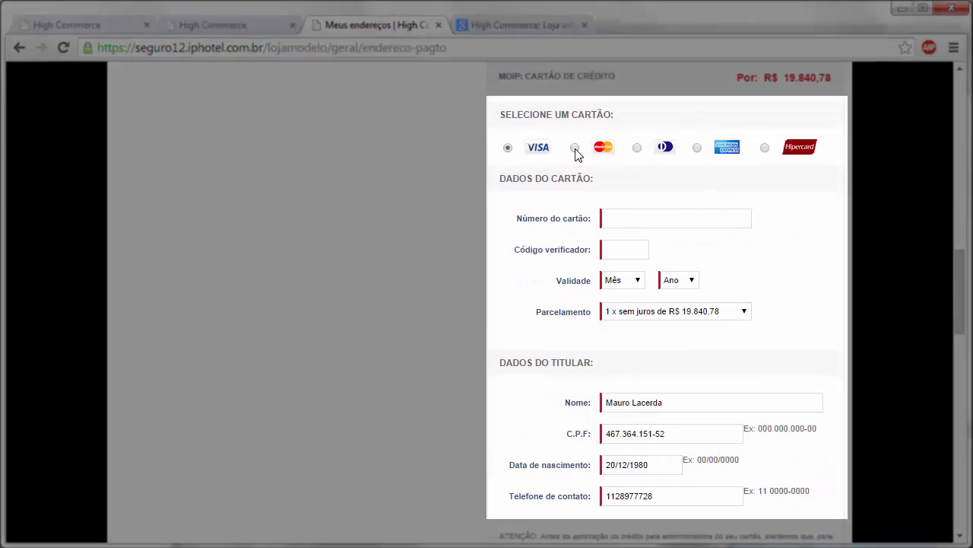
left_click(575, 152)
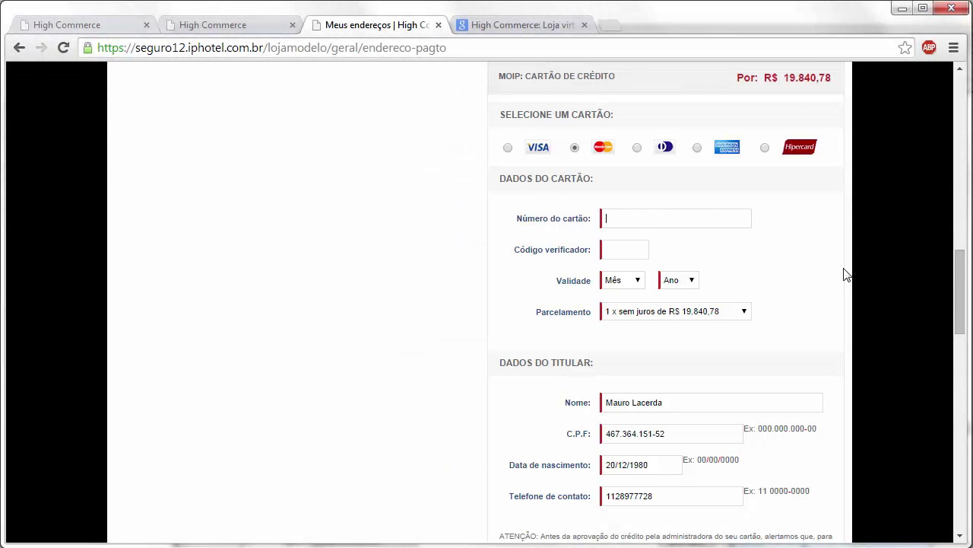
left_click_drag(961, 297, 962, 346)
scroll(620, 470, "down", 1)
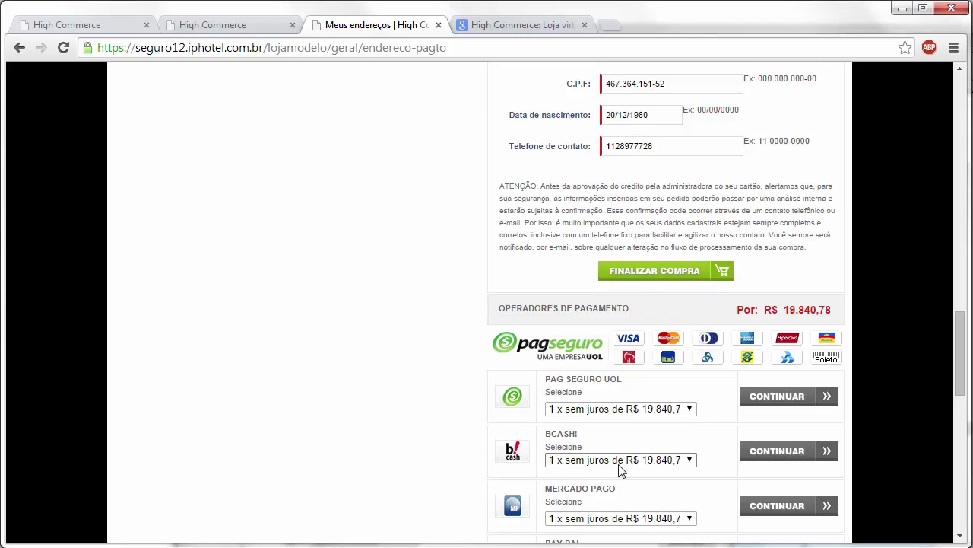
left_click(768, 403)
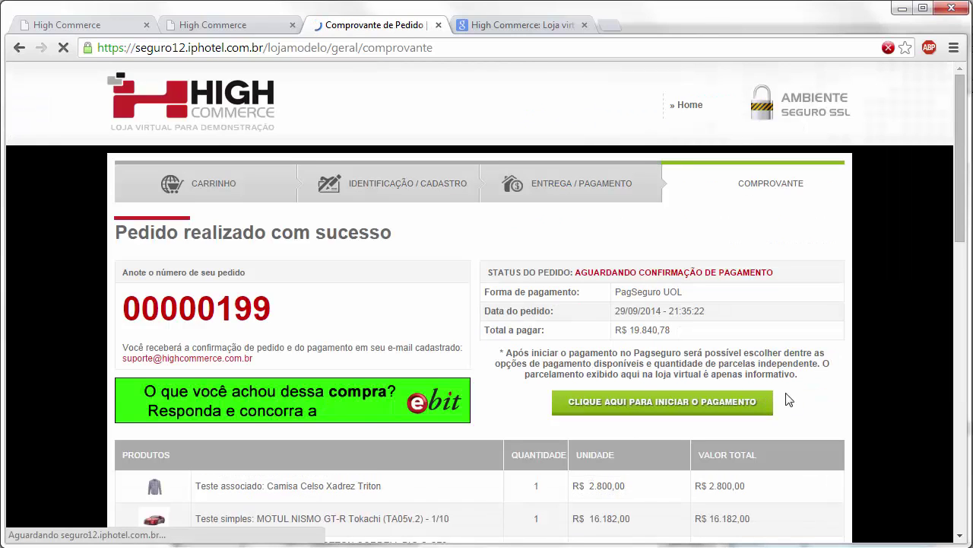
left_click(630, 411)
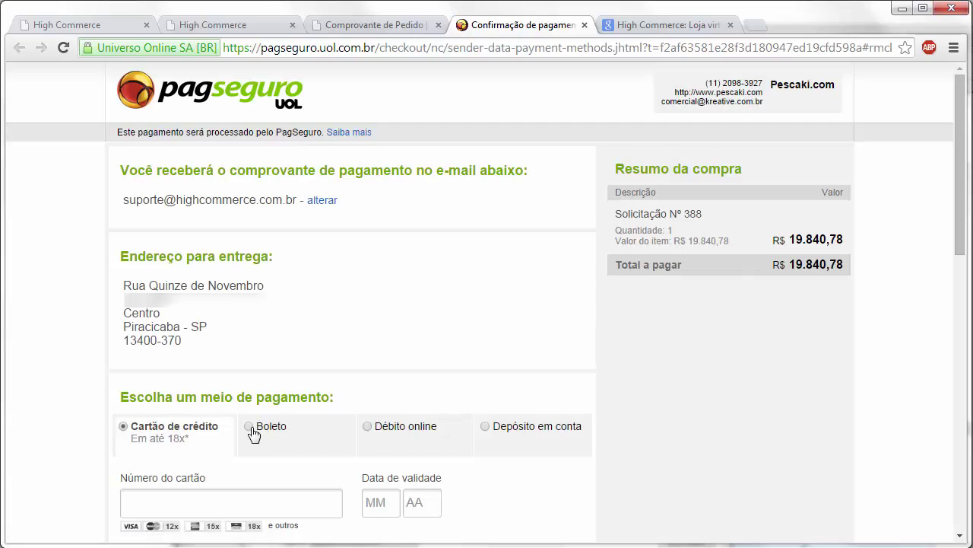
scroll(196, 435, "down", 1)
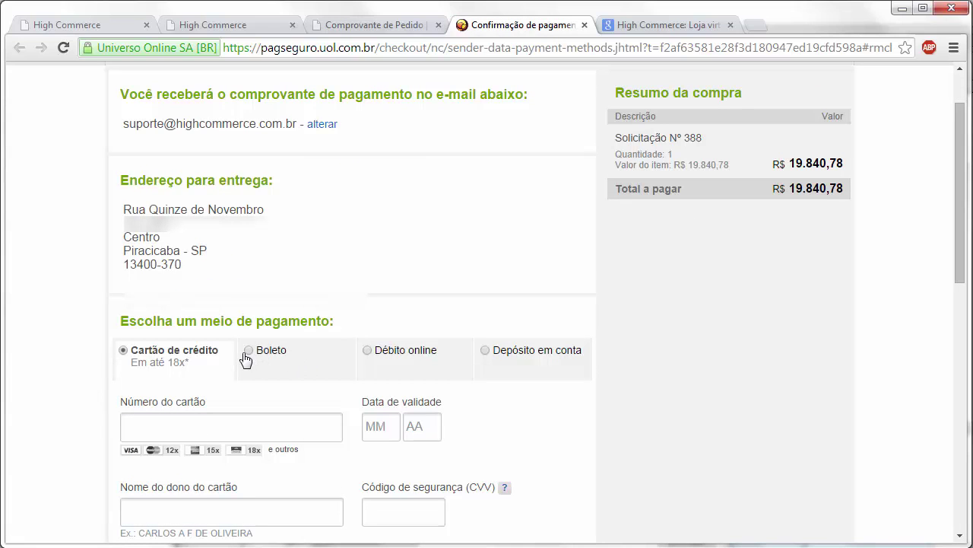
scroll(410, 351, "up", 1)
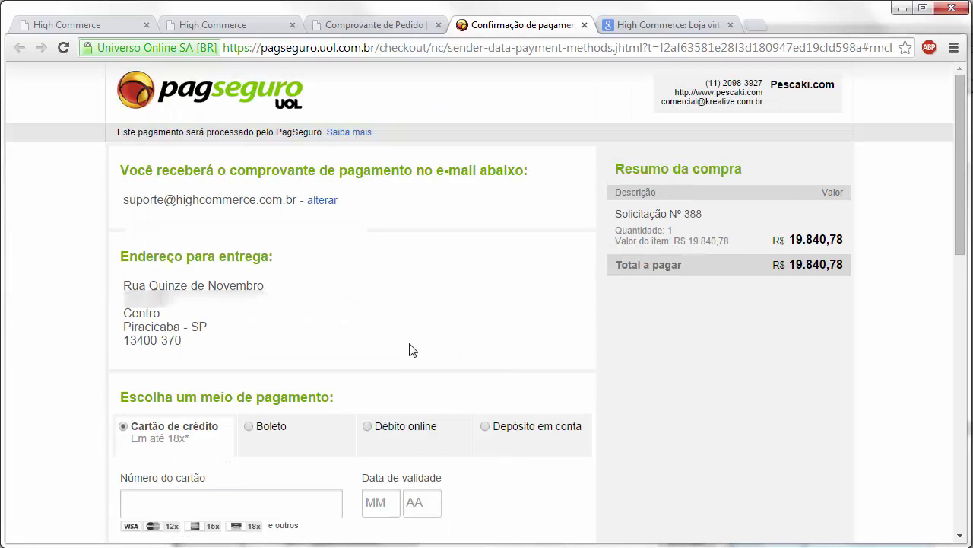
left_click(584, 25)
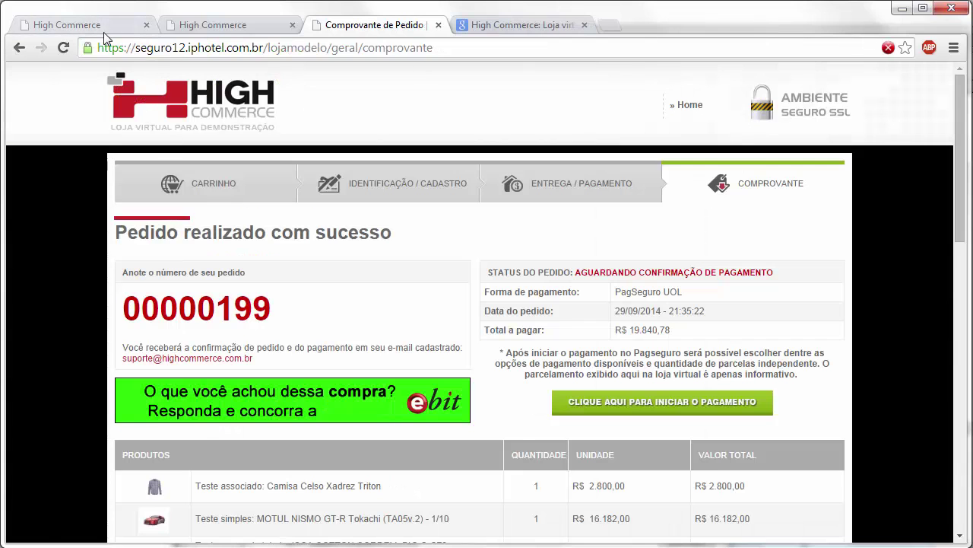
Step: Back in the admin payment settings, expand and review 1.2.4.1 Depósito bancário, then collapse it
left_click(104, 30)
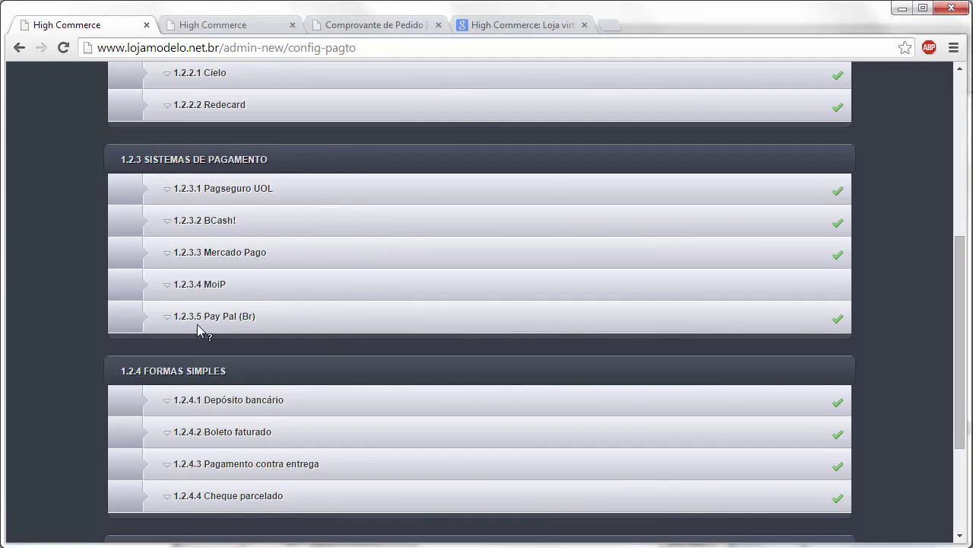
left_click_drag(958, 321, 920, 332)
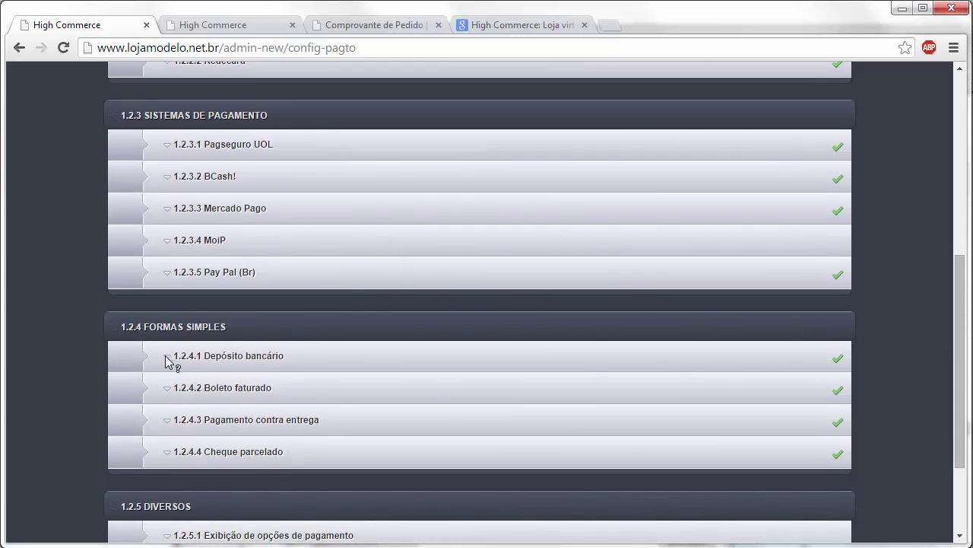
left_click(335, 362)
scroll(358, 356, "down", 3)
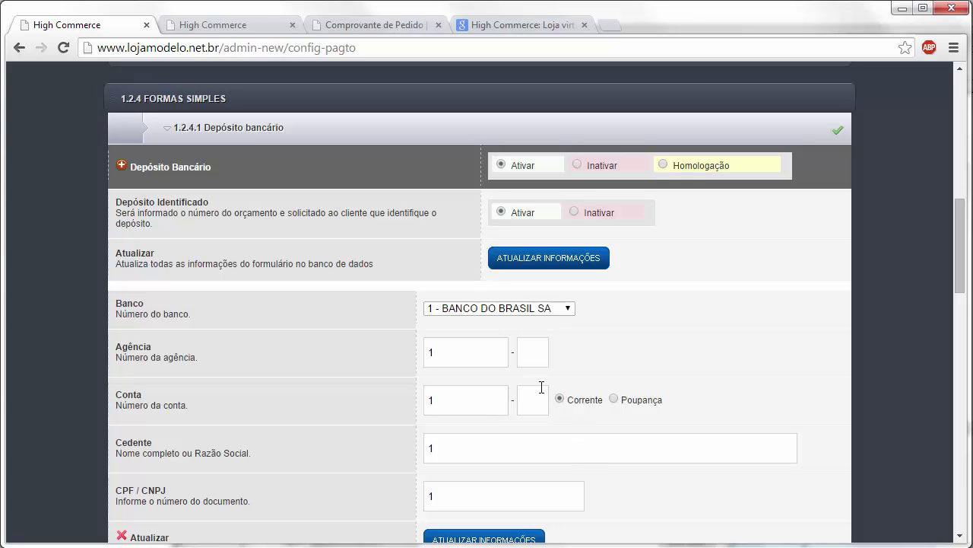
left_click(381, 126)
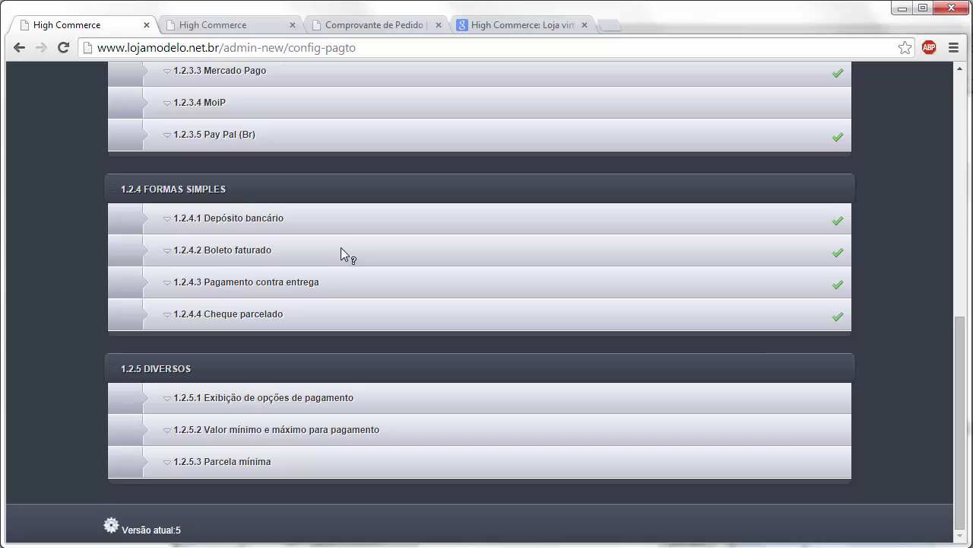
left_click(344, 282)
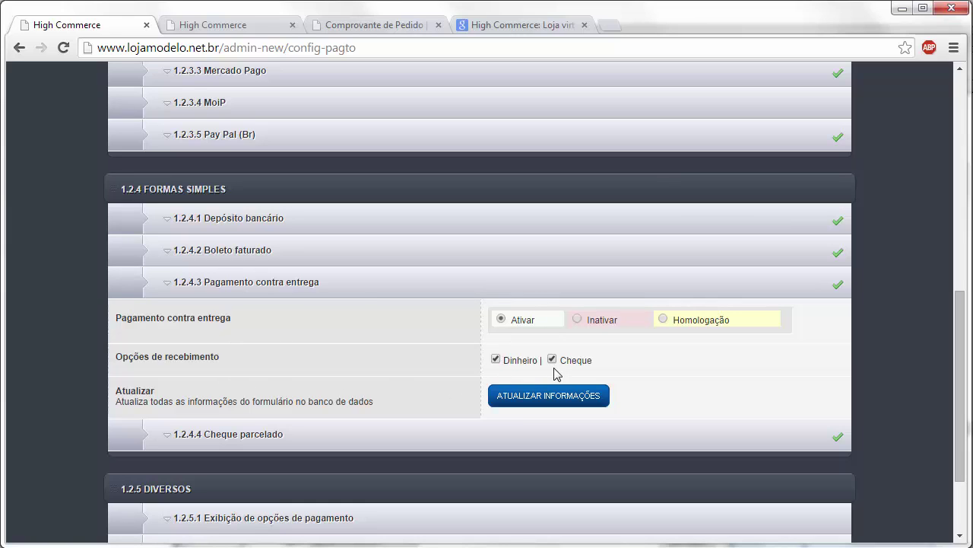
left_click(352, 278)
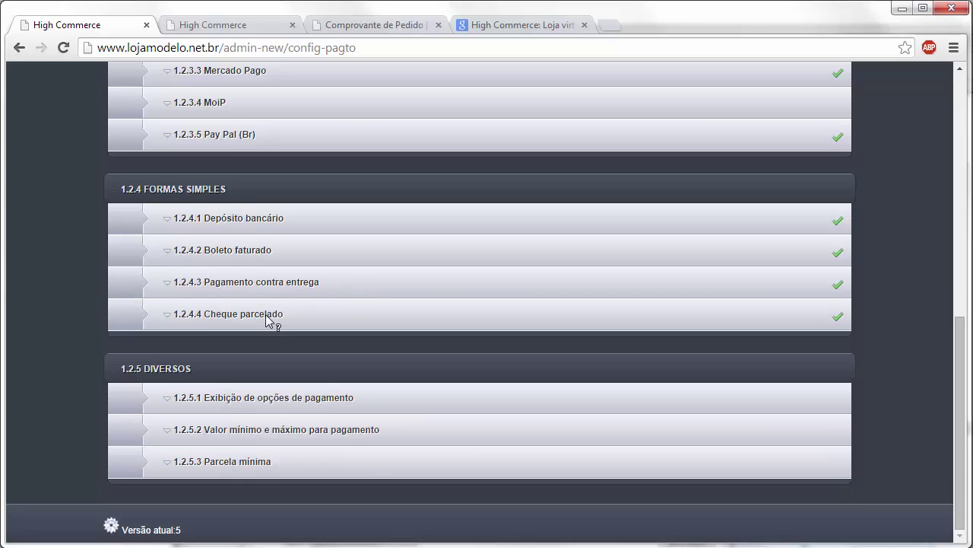
left_click(337, 318)
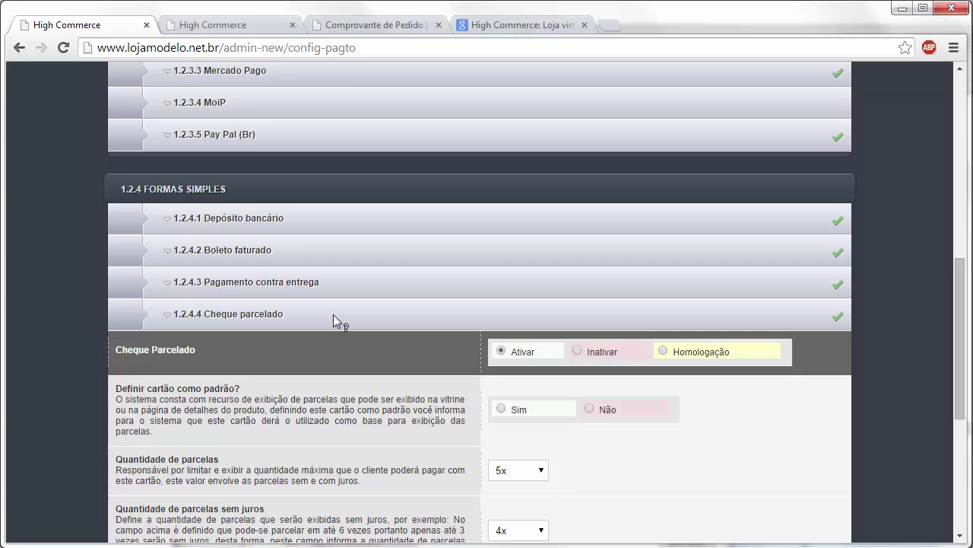
left_click(334, 314)
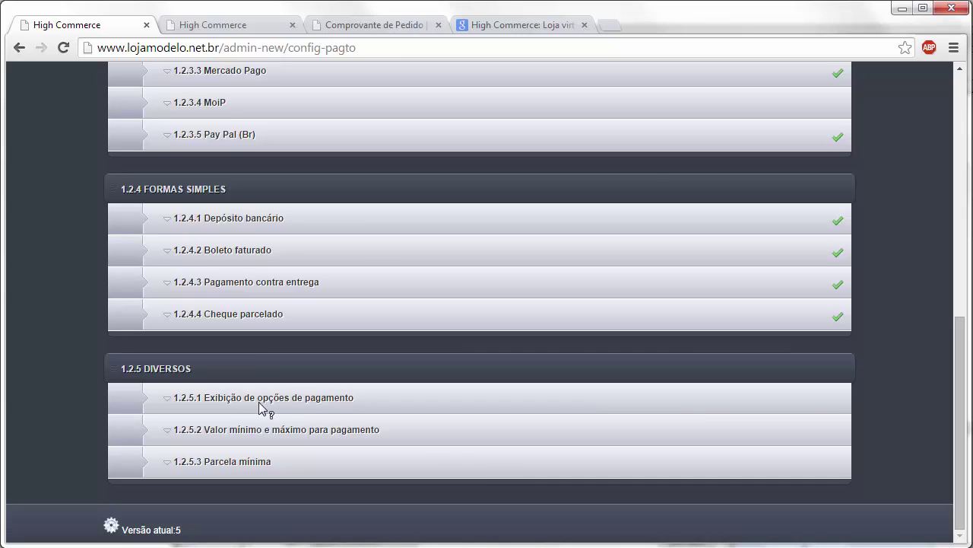
Step: Review 1.2.5.1 Exibição de opções de pagamento, then expand 1.2.5.2 Valor mínimo e máximo
left_click(373, 400)
scroll(448, 389, "down", 3)
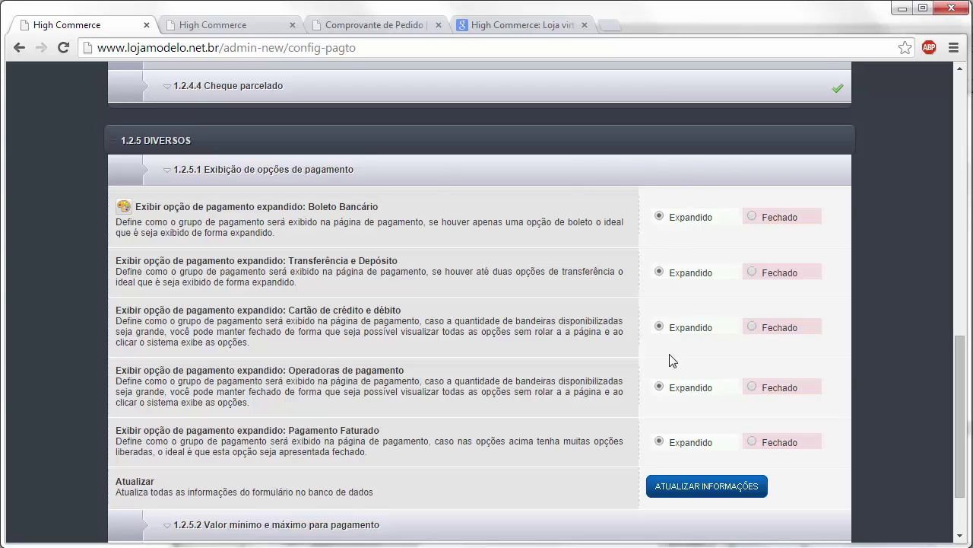
left_click(373, 524)
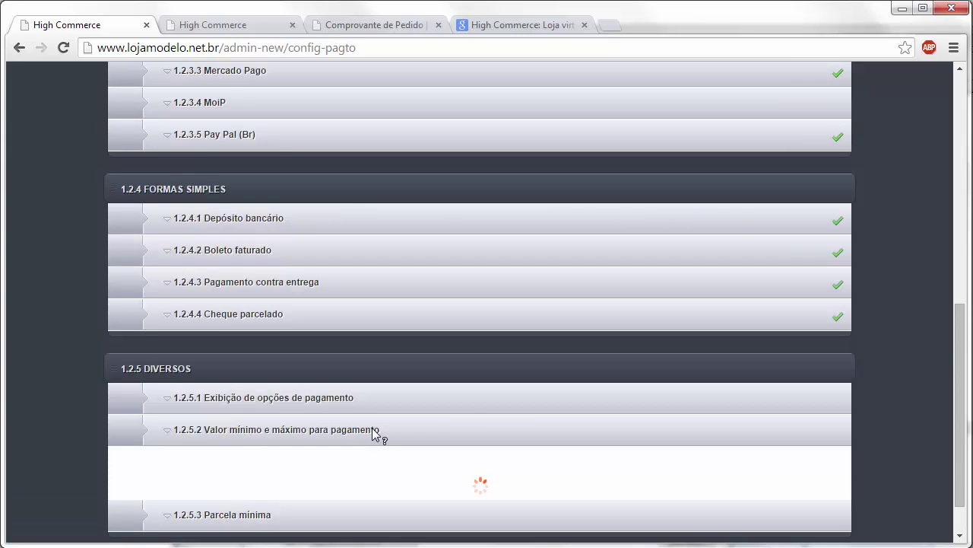
Step: Set PagSeguro UOL's minimum payment to 500,00 and maximum to 5.000,00
scroll(480, 418, "down", 1)
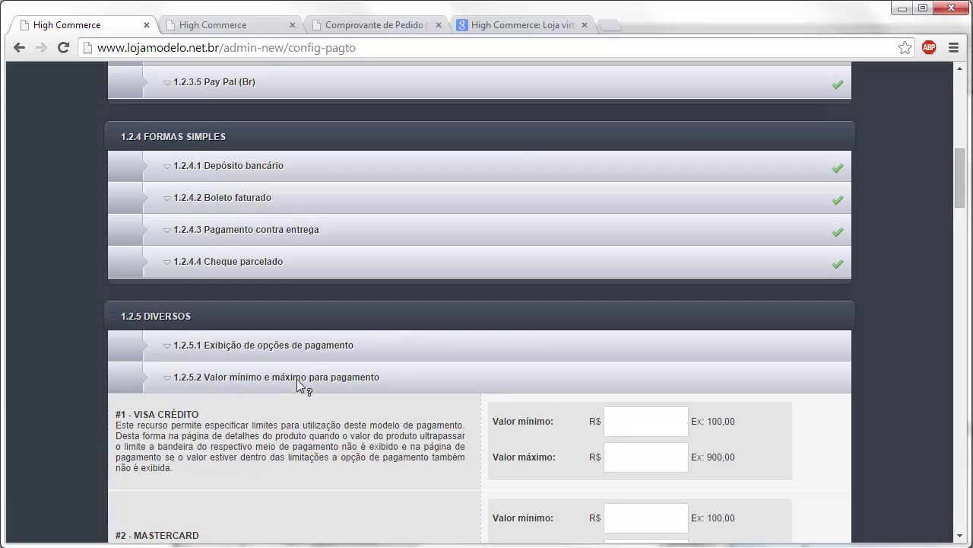
scroll(569, 381, "down", 2)
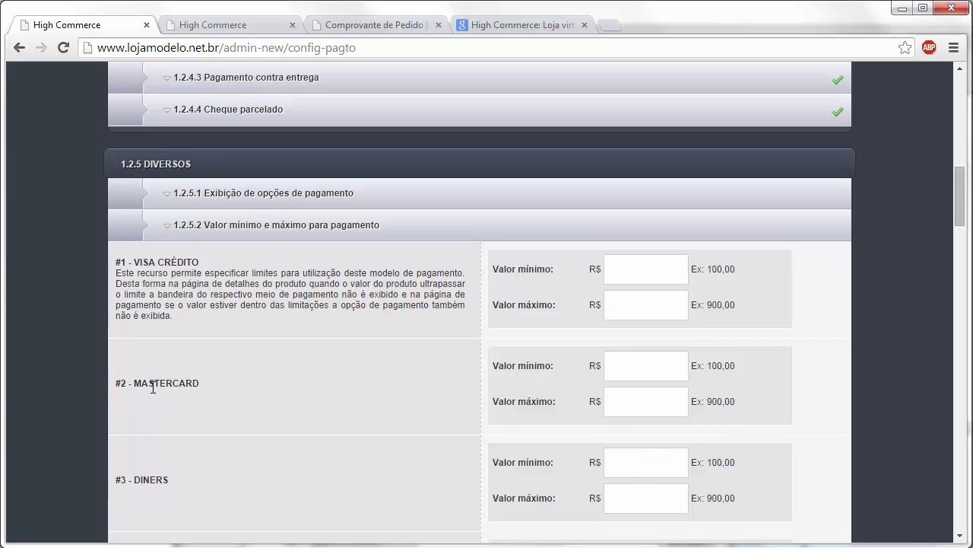
scroll(659, 379, "down", 15)
left_click(658, 237)
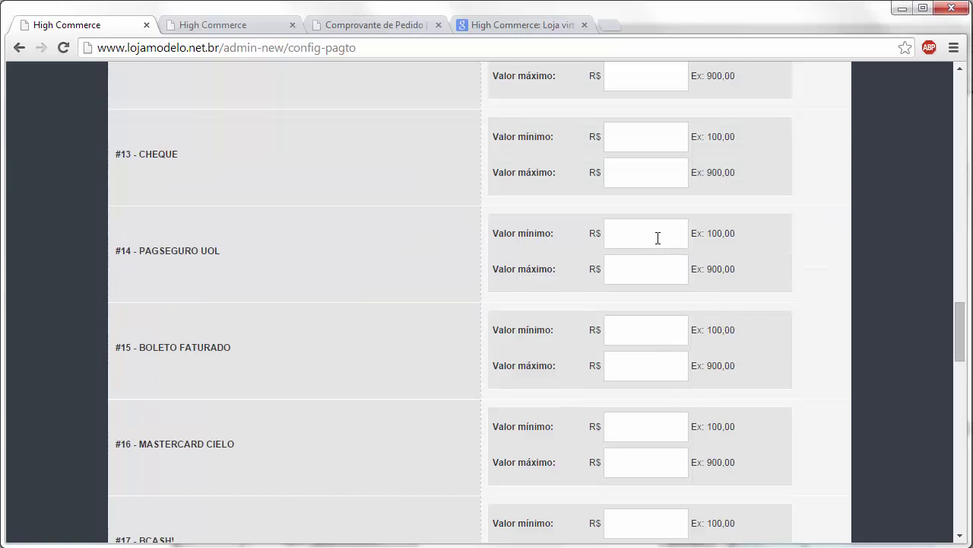
type("500,00")
left_click(669, 273)
type("5.000,00")
Step: Collapse the minimum and maximum value settings and expand 1.2.5.3 Parcela mínima
scroll(960, 311, "up", 1)
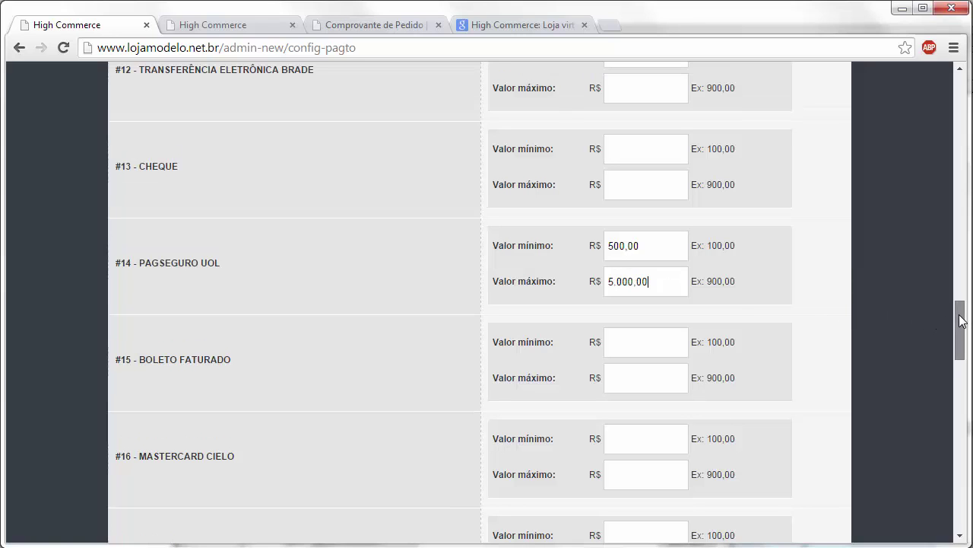
scroll(961, 311, "up", 1)
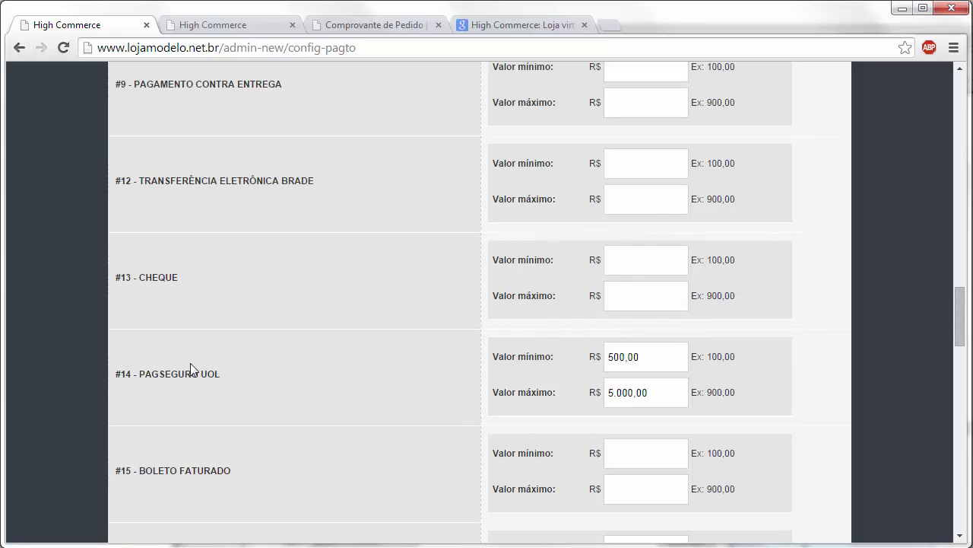
left_click_drag(965, 351, 964, 209)
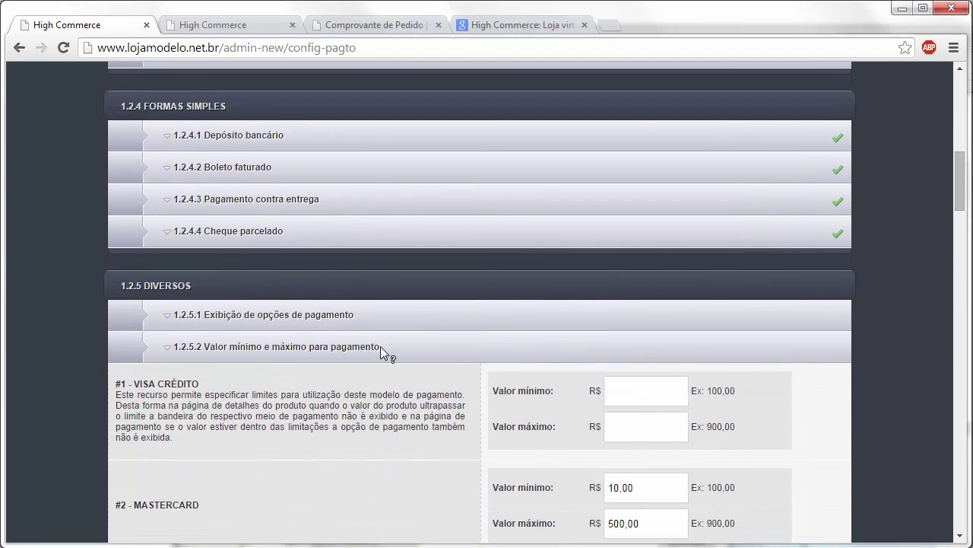
left_click(385, 347)
left_click(285, 468)
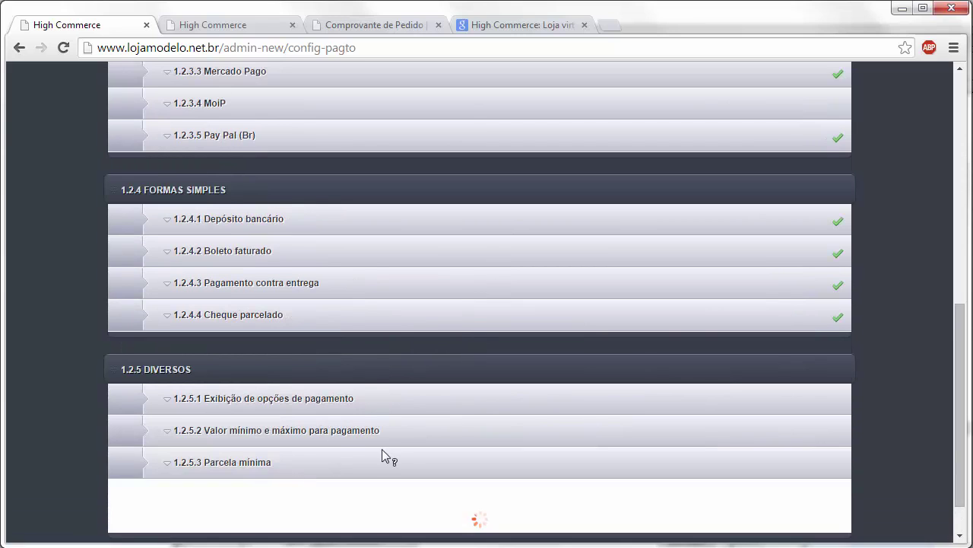
Step: Check that Valor da parcela reads 6,00, collapse Parcela mínima, and return to the page top
scroll(614, 398, "down", 2)
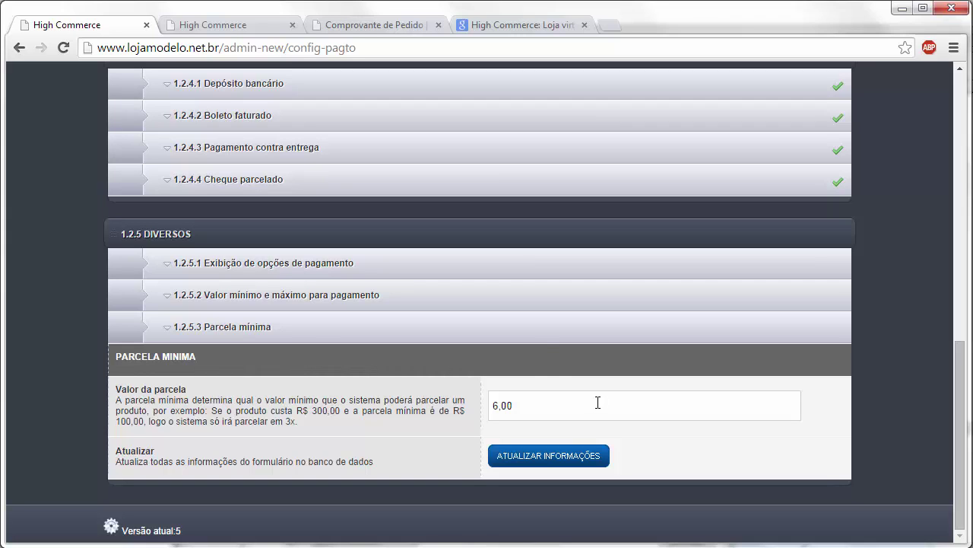
left_click(534, 327)
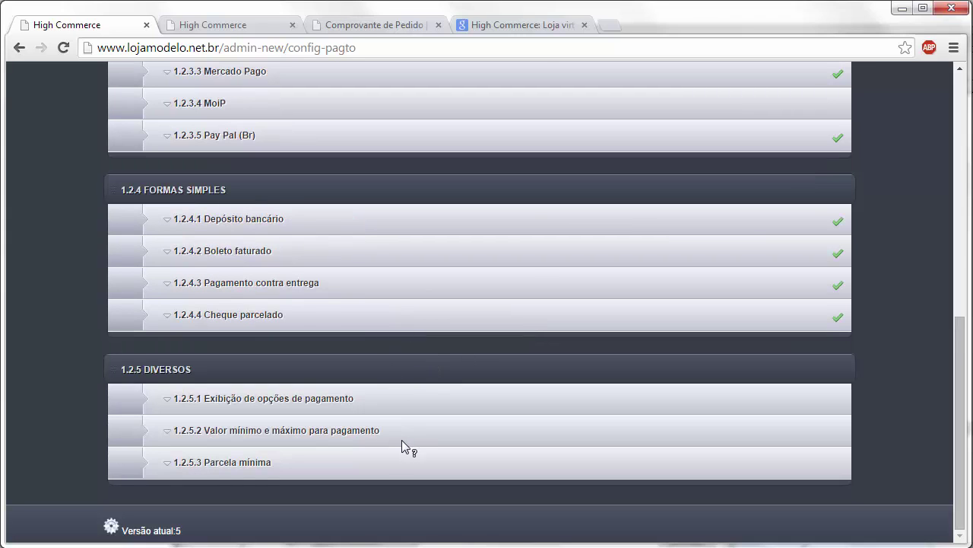
scroll(403, 449, "up", 2)
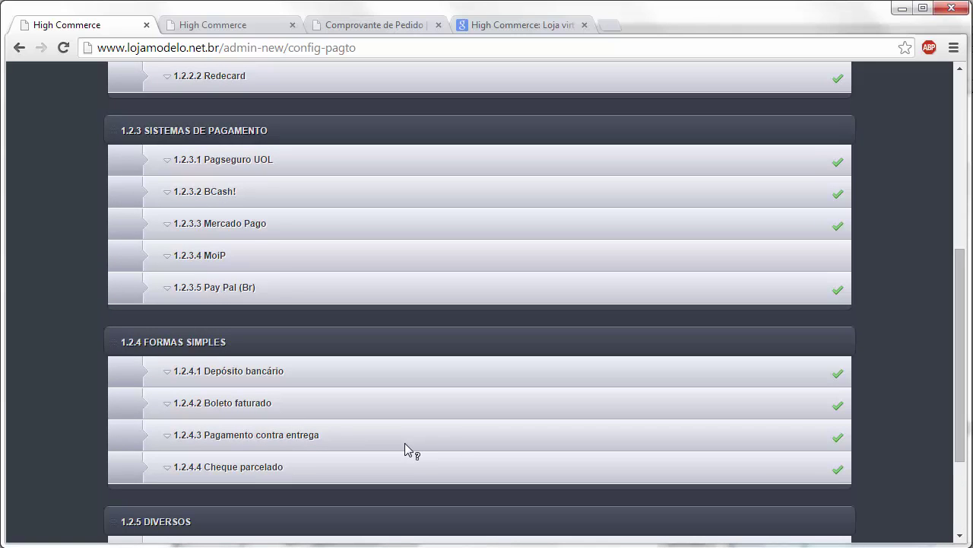
scroll(405, 443, "up", 4)
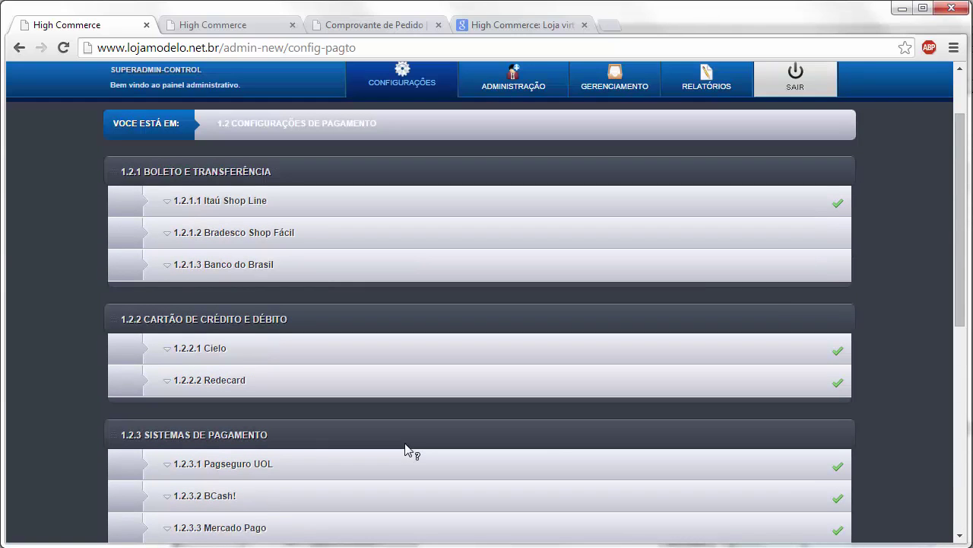